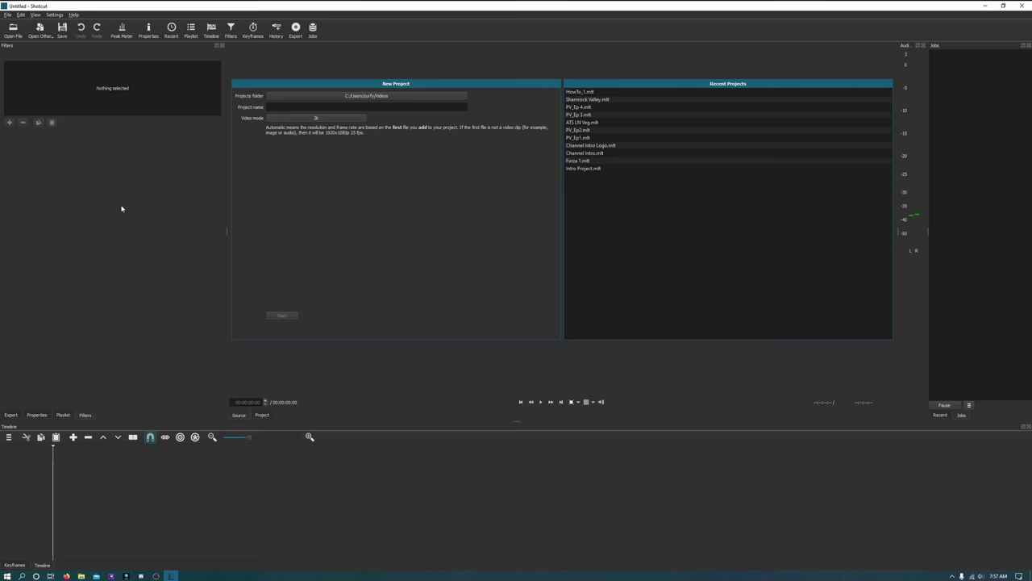
# Open the Intro video file and place it at the start of the timeline
pyautogui.click(14, 30)
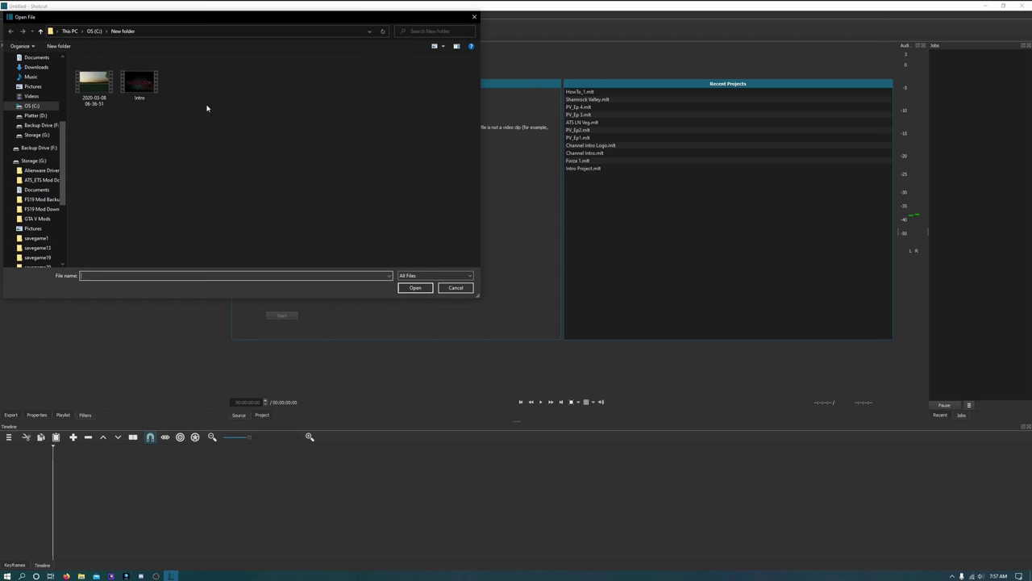
pyautogui.click(146, 82)
pyautogui.doubleClick(146, 82)
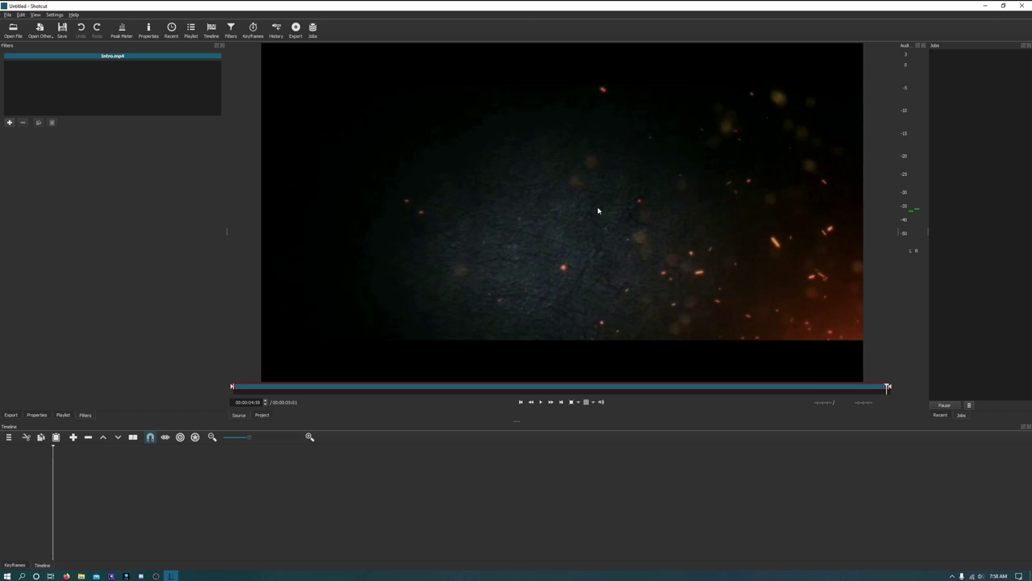
pyautogui.moveTo(588, 201); pyautogui.dragTo(60, 454)
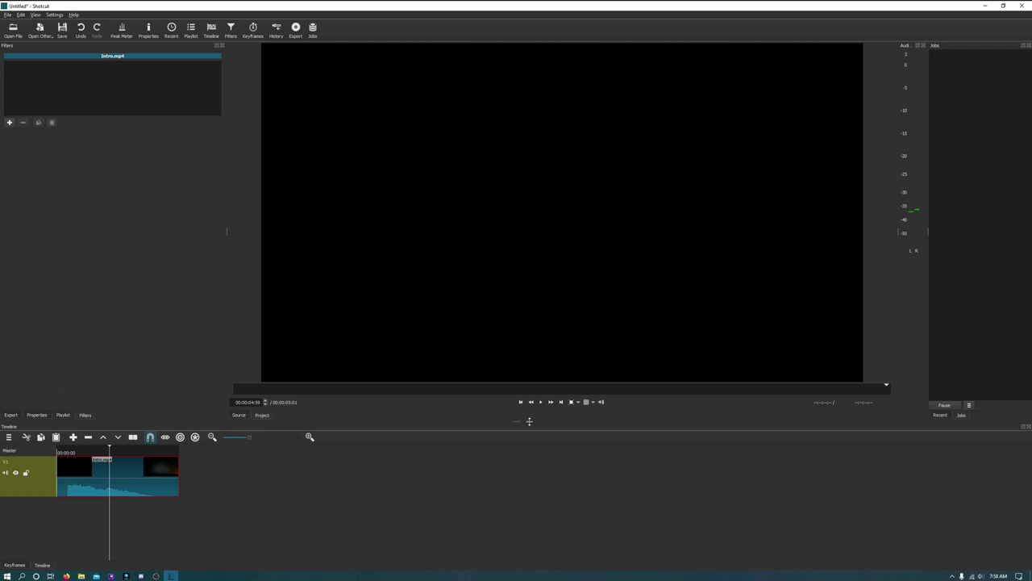
# Preview the intro clip by jumping to points in the timeline and playing it from the beginning
pyautogui.click(520, 401)
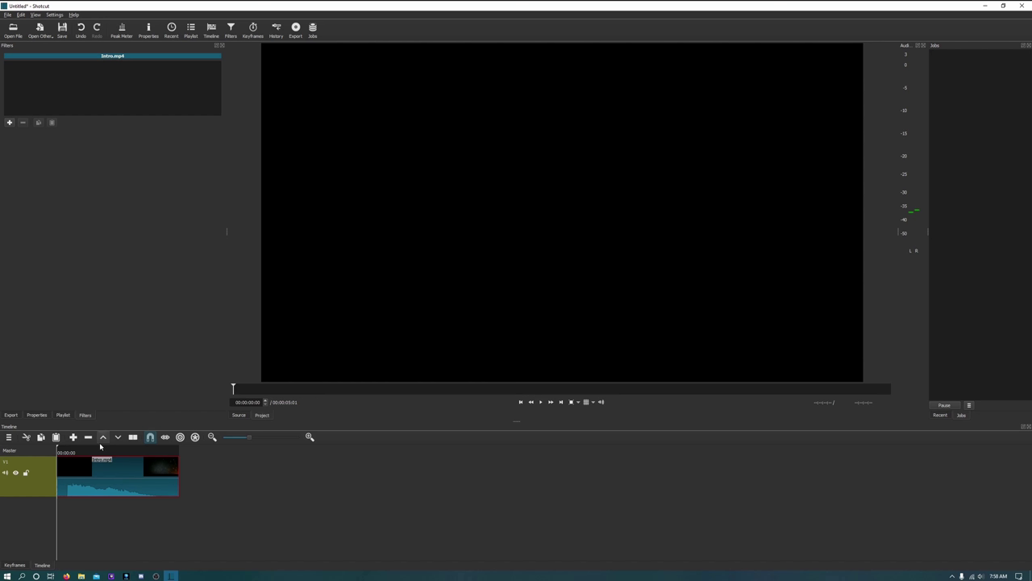
pyautogui.click(105, 454)
pyautogui.click(108, 455)
pyautogui.click(508, 388)
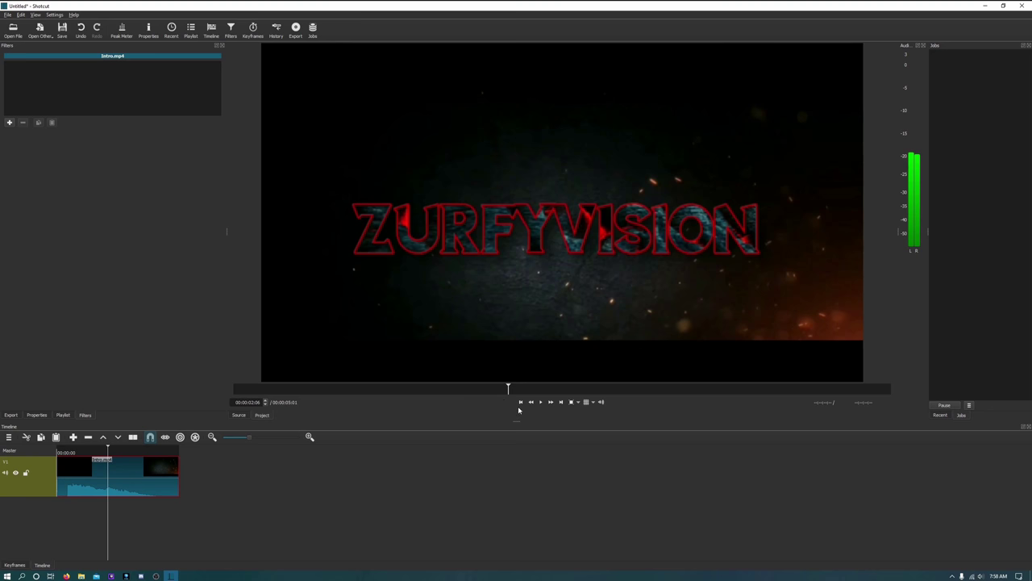
pyautogui.click(520, 401)
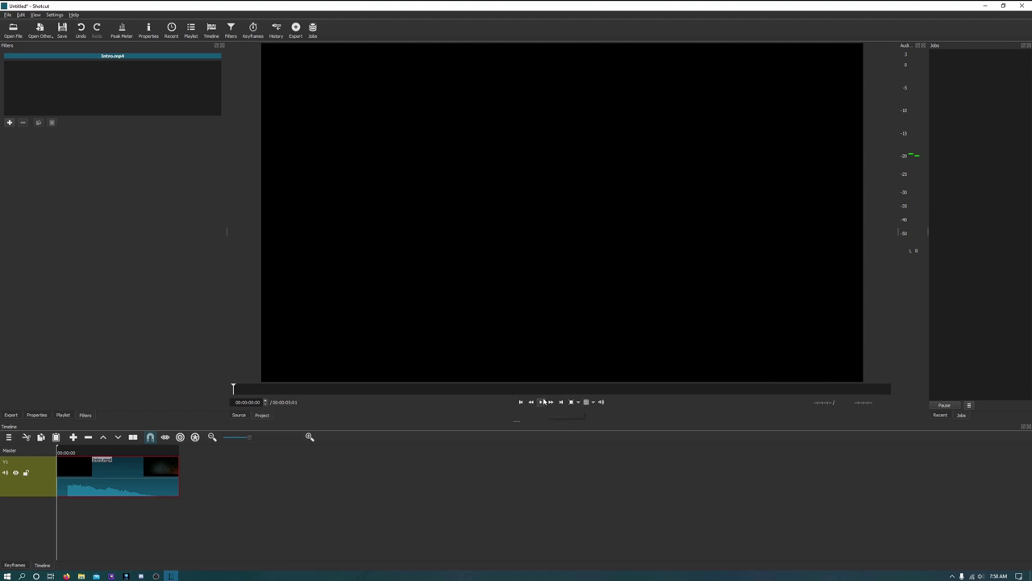
pyautogui.click(542, 402)
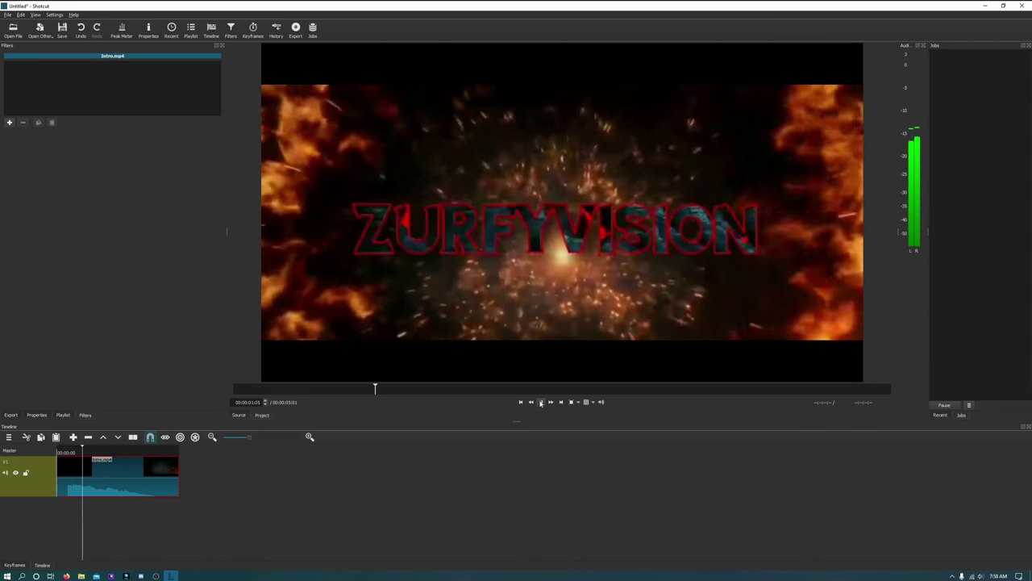
pyautogui.click(540, 401)
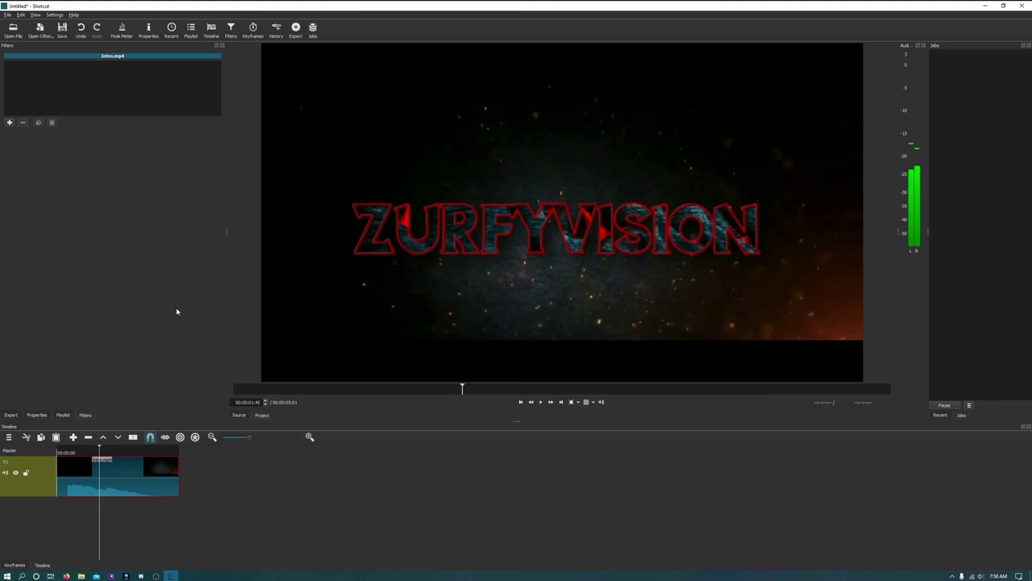
pyautogui.click(12, 29)
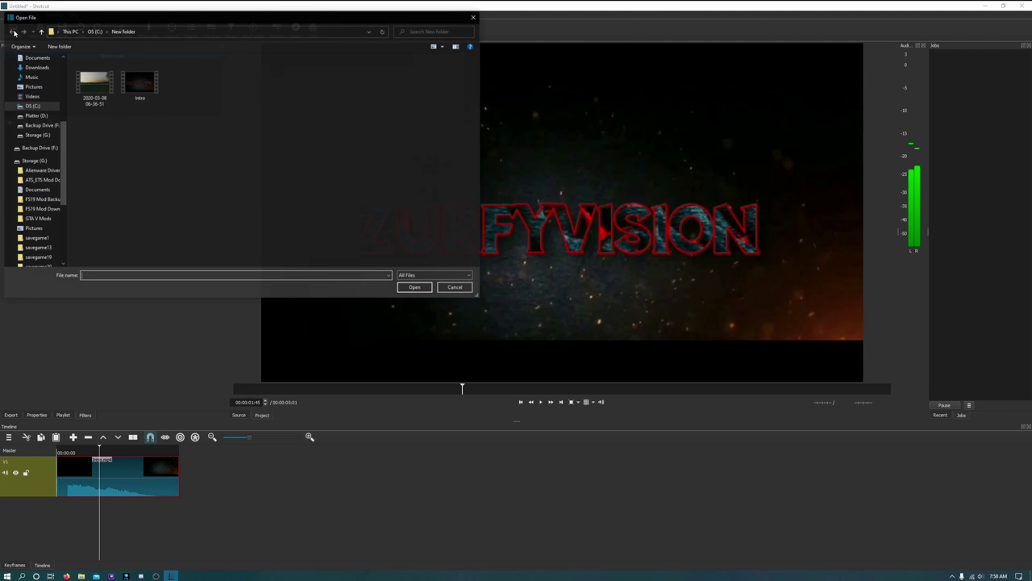
pyautogui.doubleClick(99, 82)
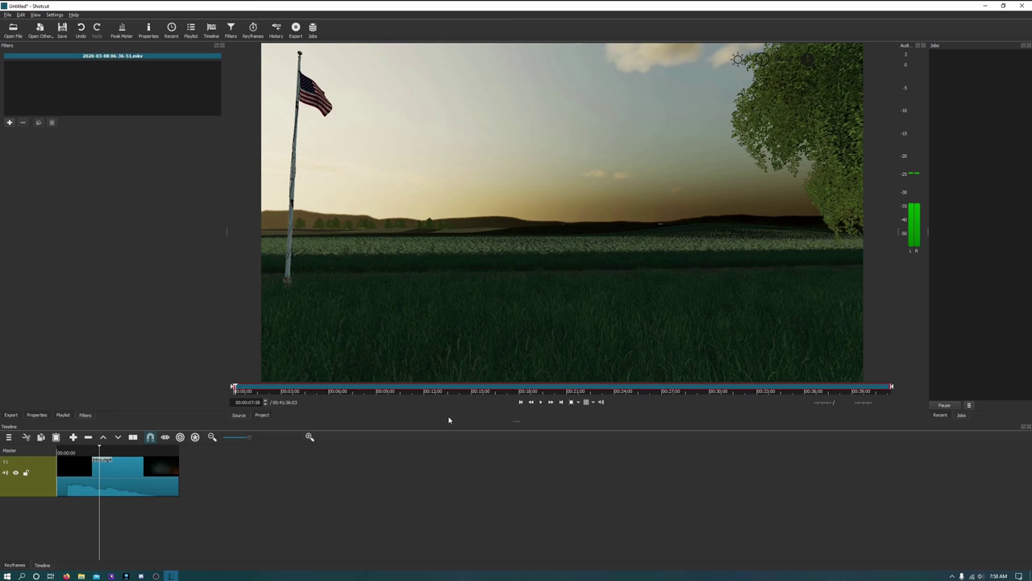
pyautogui.moveTo(582, 130); pyautogui.dragTo(154, 372)
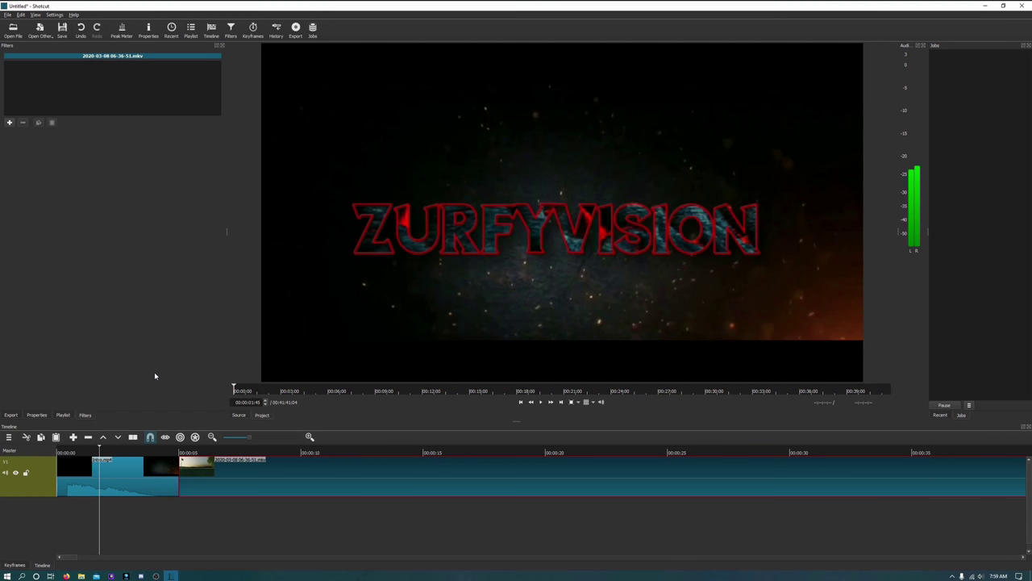
# Overlap the gameplay clip slightly with the intro's end to create a transition, and set its video type to Barn Door Diagonal SW-NE
pyautogui.click(562, 403)
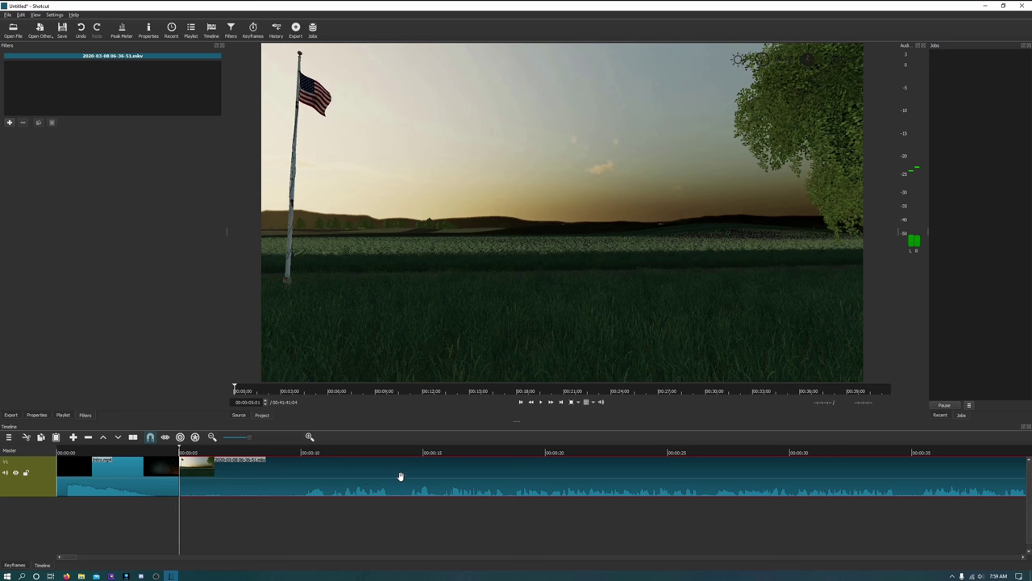
pyautogui.moveTo(394, 476); pyautogui.dragTo(387, 477)
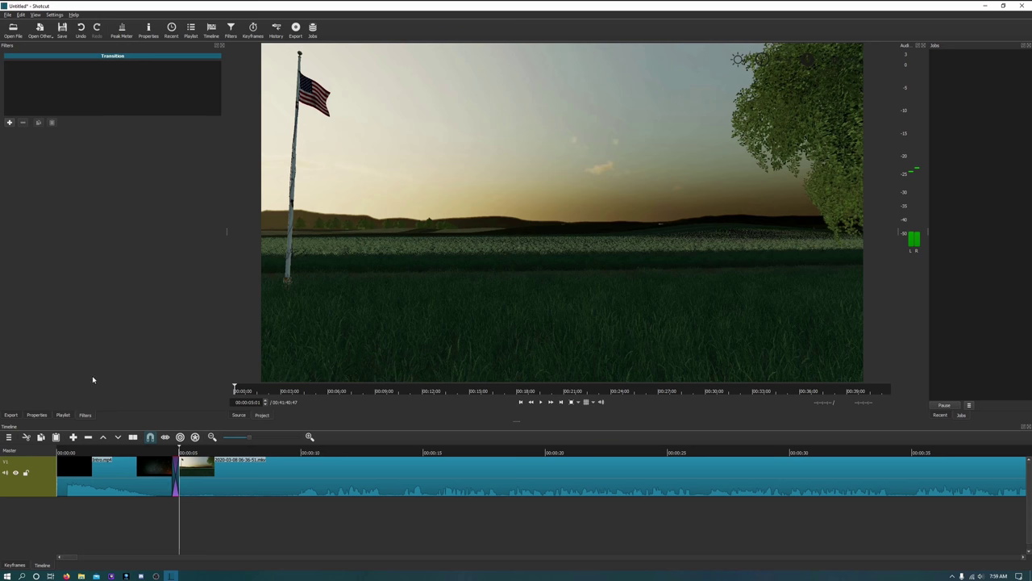
pyautogui.click(32, 416)
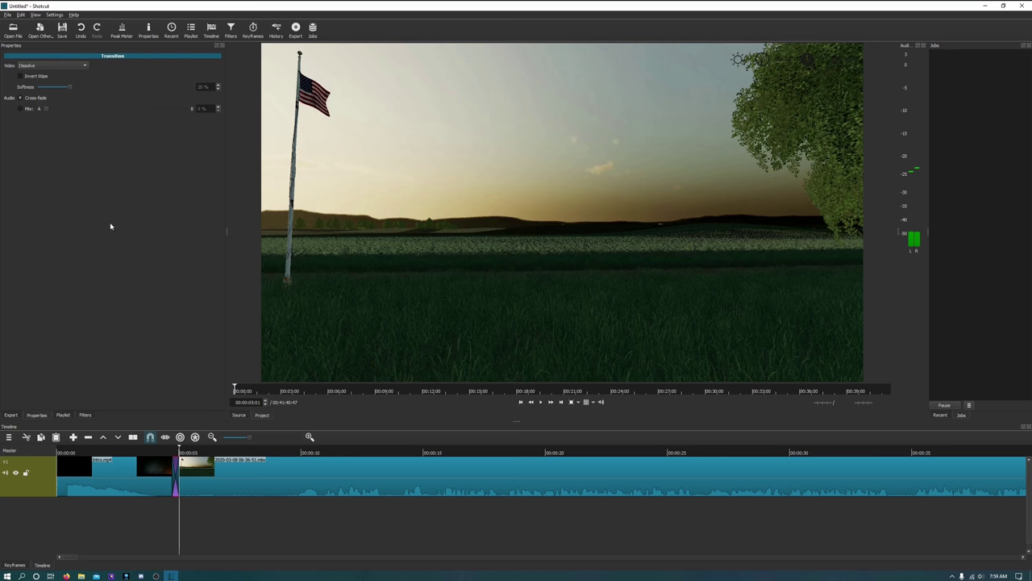
pyautogui.click(53, 66)
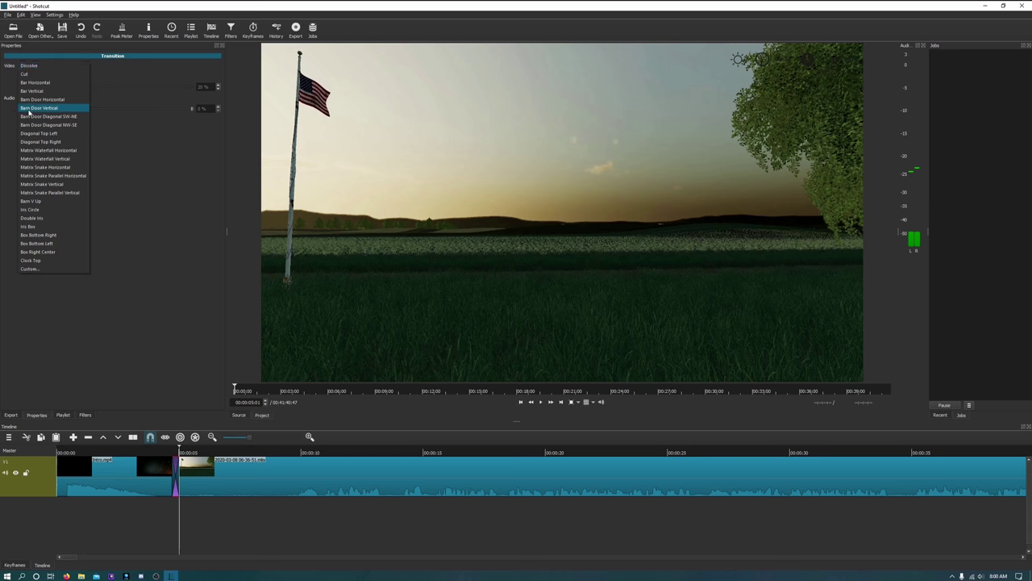
pyautogui.click(26, 118)
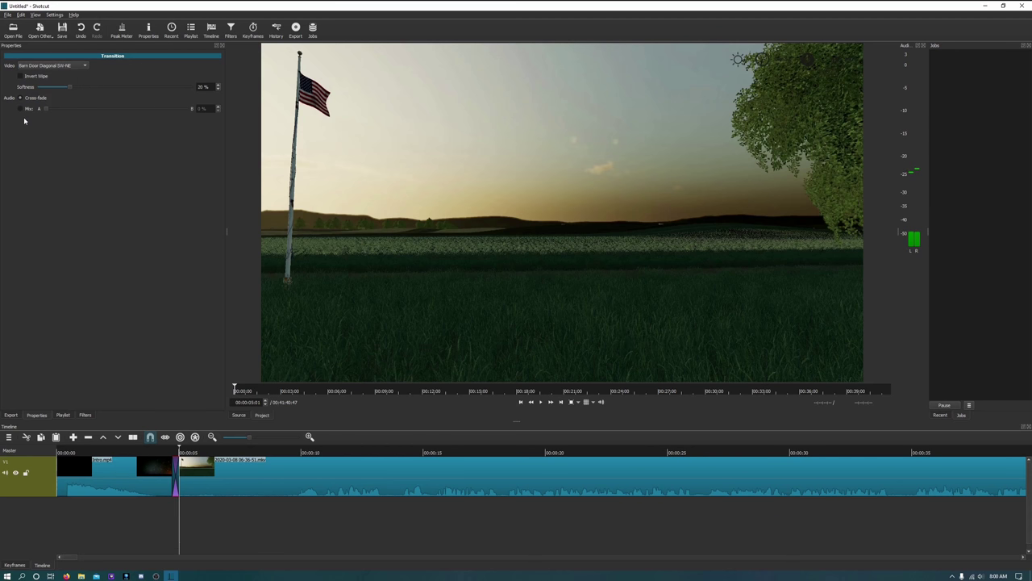
# Play the timeline from about 00:00:04 to check the transition and the start of the gameplay footage
pyautogui.click(156, 455)
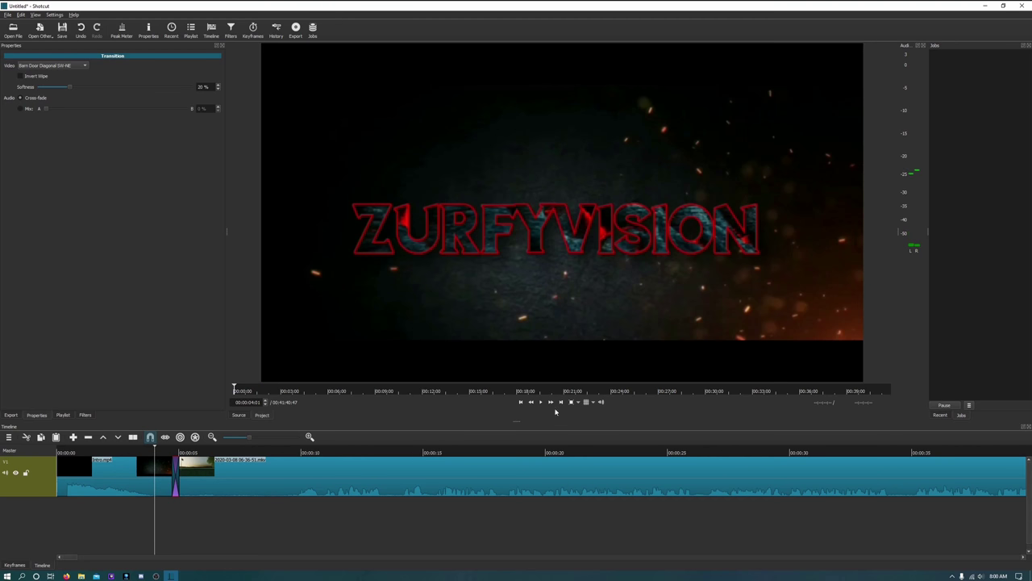
pyautogui.click(540, 406)
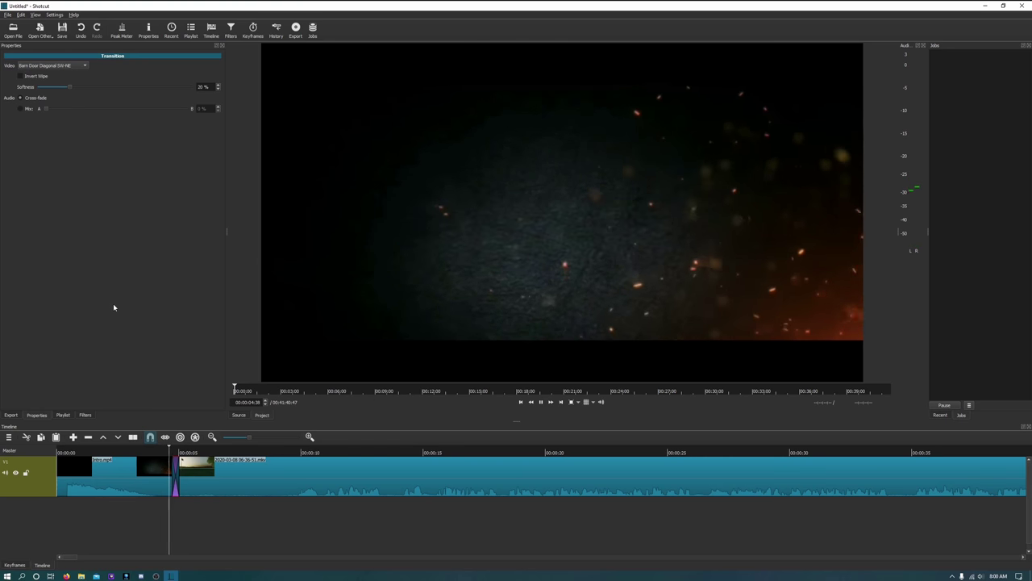
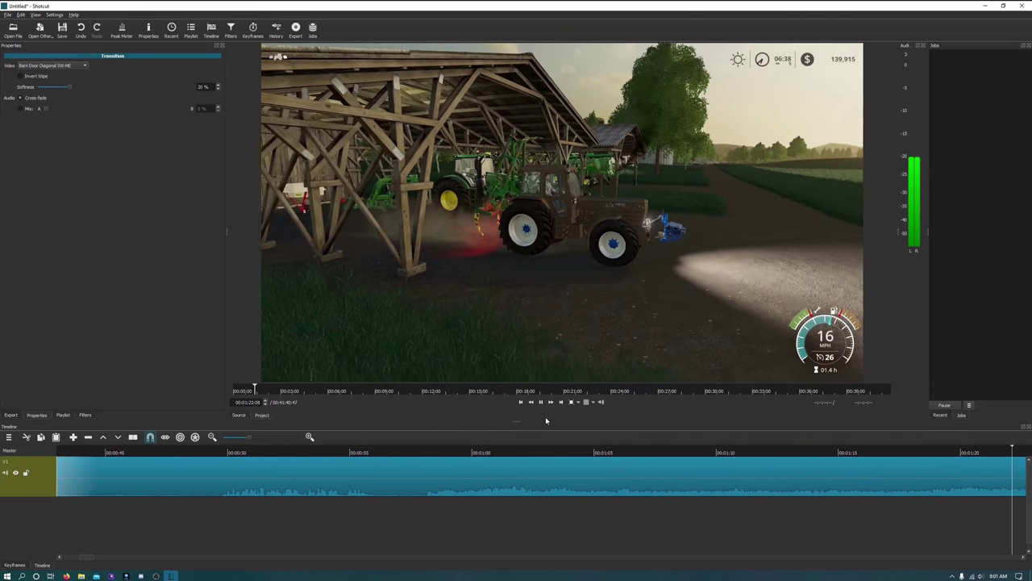
pyautogui.press('space')
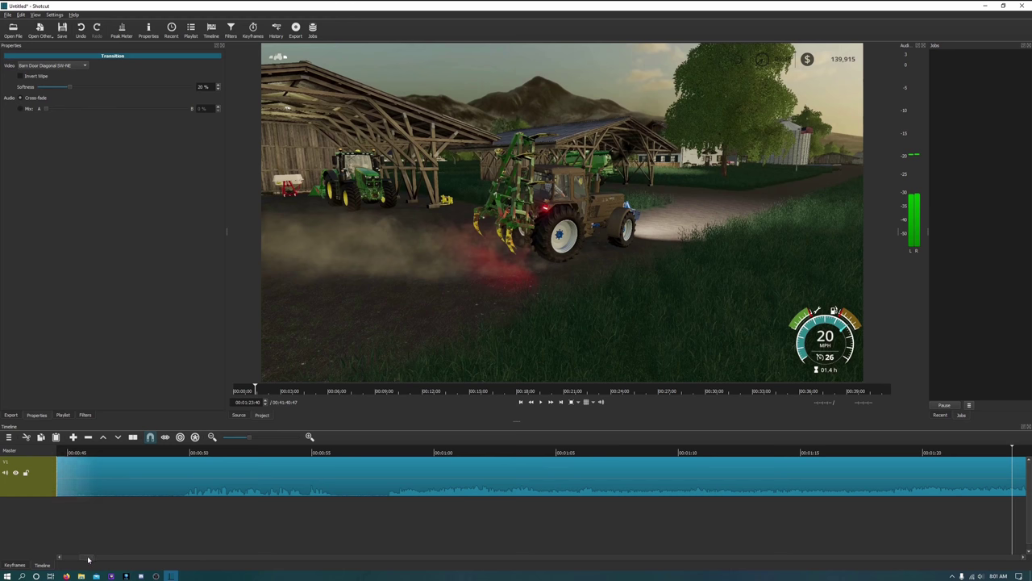
# Split the gameplay clip at 00:02:07:28, where the tractor works the field, and play past the cut
pyautogui.moveTo(89, 559); pyautogui.dragTo(115, 563)
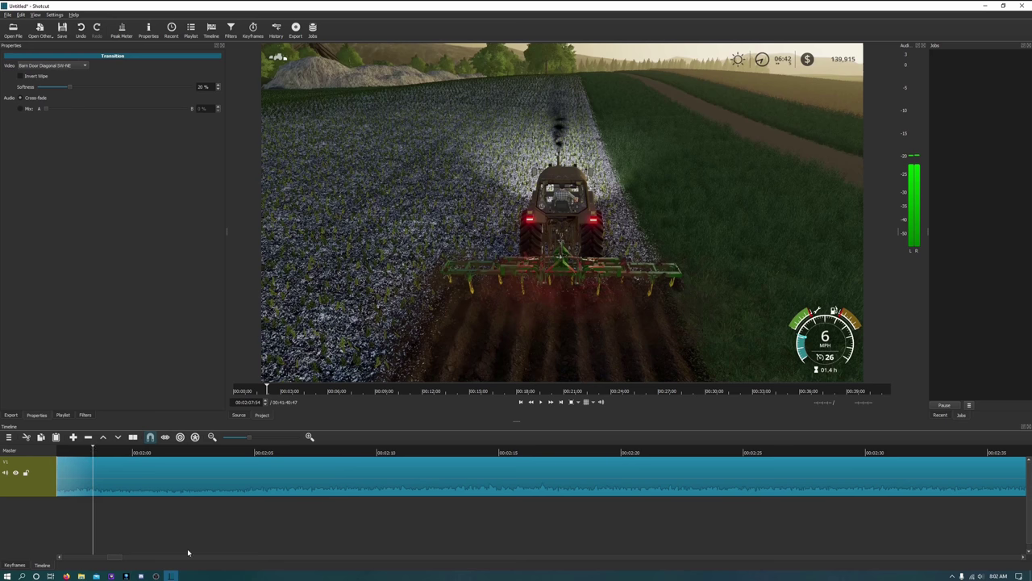
pyautogui.moveTo(118, 560); pyautogui.dragTo(106, 560)
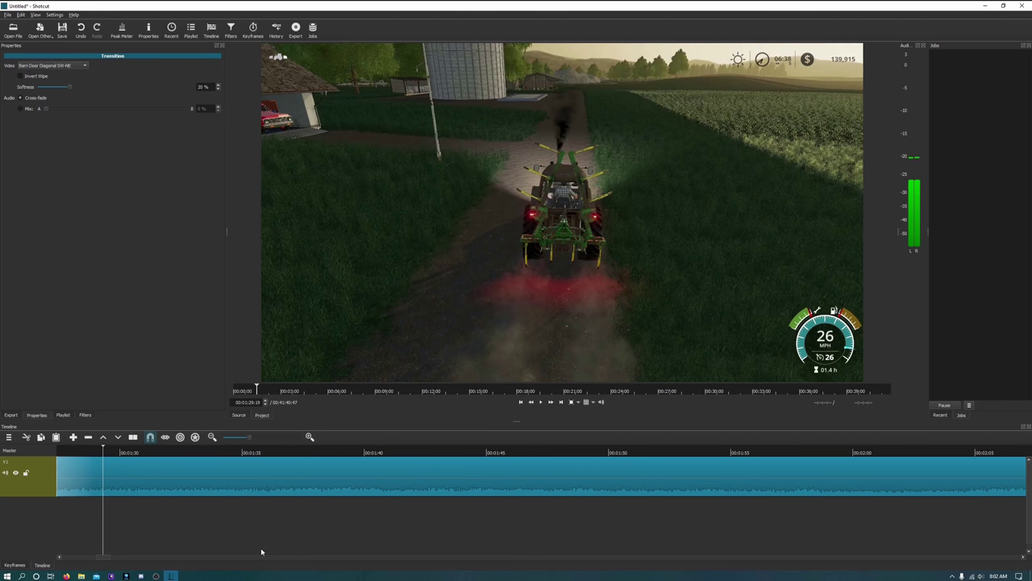
pyautogui.click(686, 455)
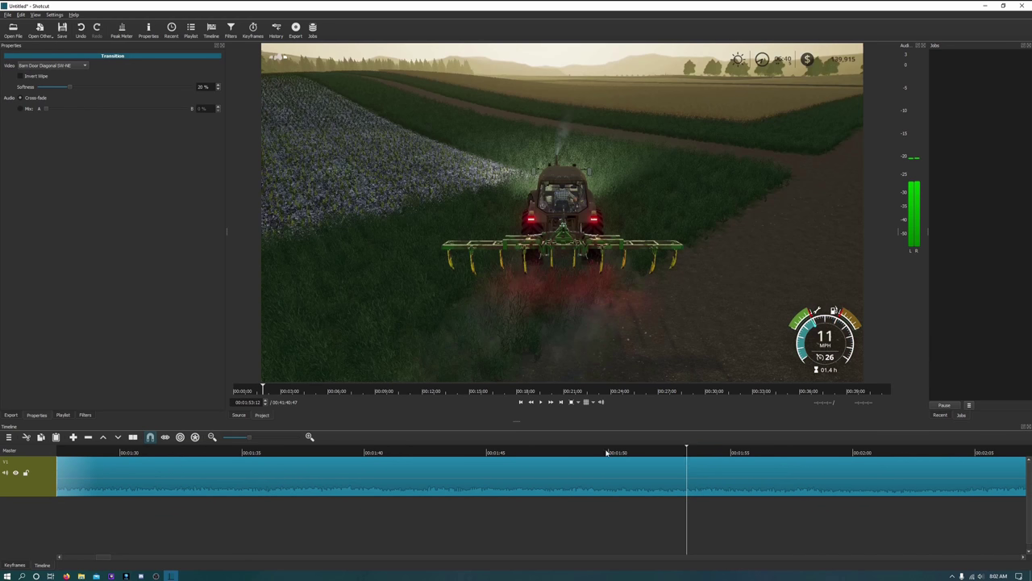
pyautogui.click(540, 401)
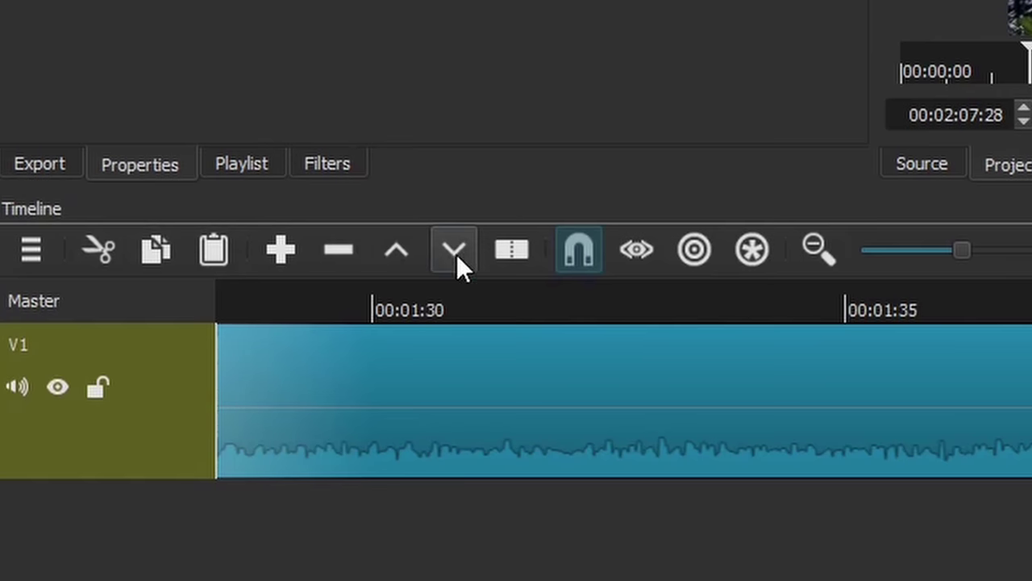
pyautogui.click(518, 252)
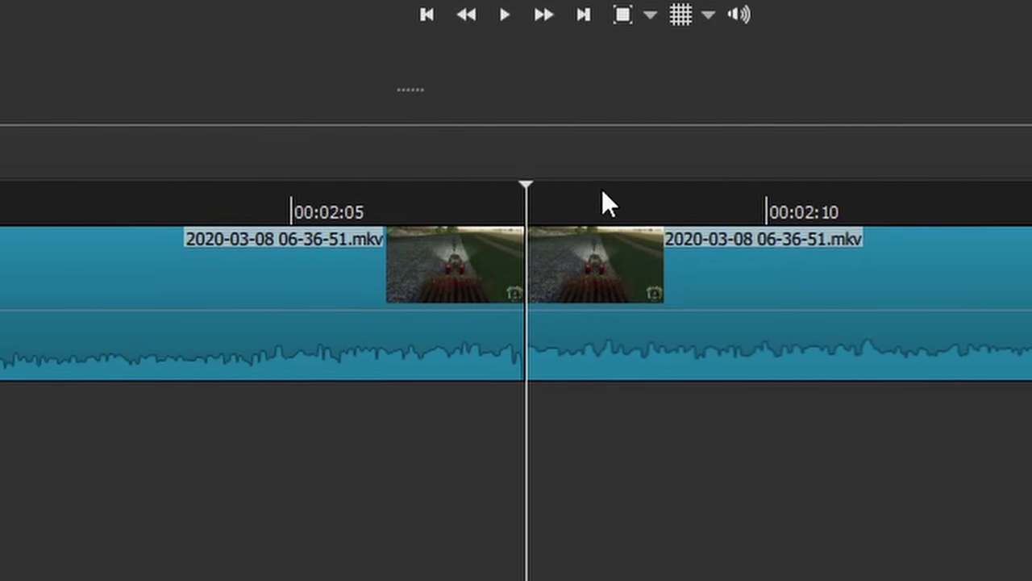
pyautogui.click(78, 235)
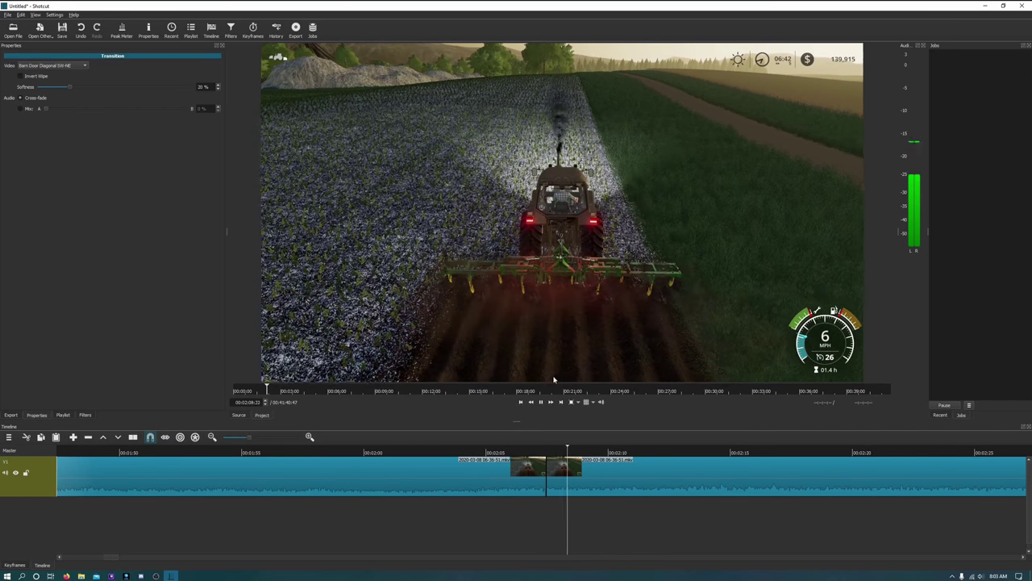
pyautogui.click(542, 402)
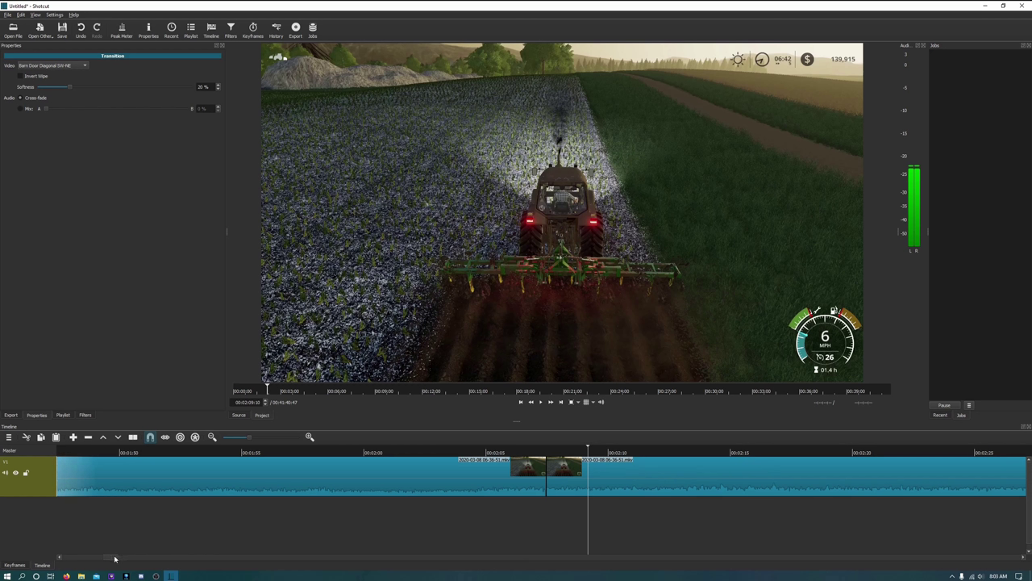
# Scan the gameplay clip from about 00:04:07 to 00:23:56 for the point where the field work ends
pyautogui.moveTo(113, 558); pyautogui.dragTo(158, 559)
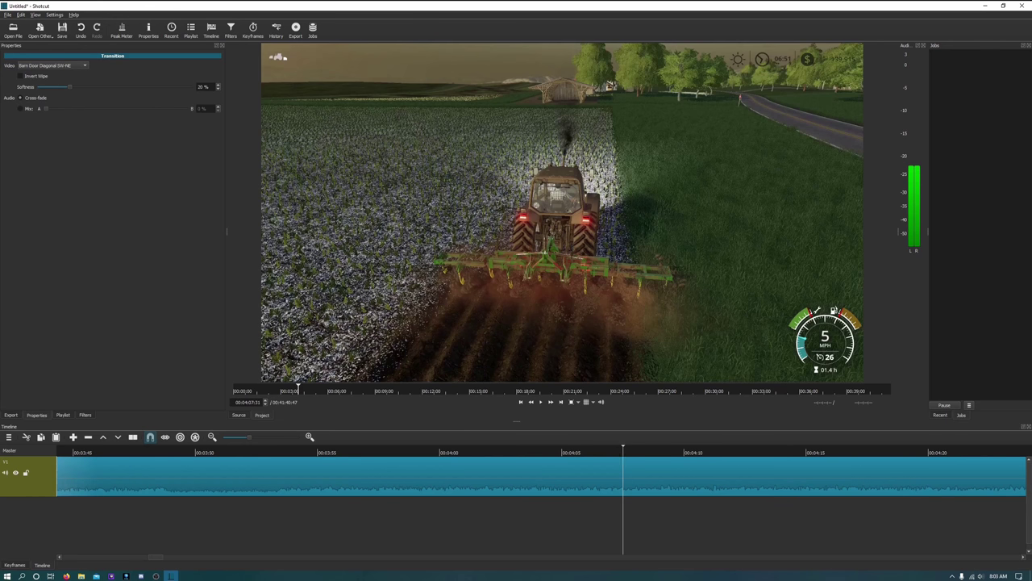
pyautogui.moveTo(151, 556); pyautogui.dragTo(327, 554)
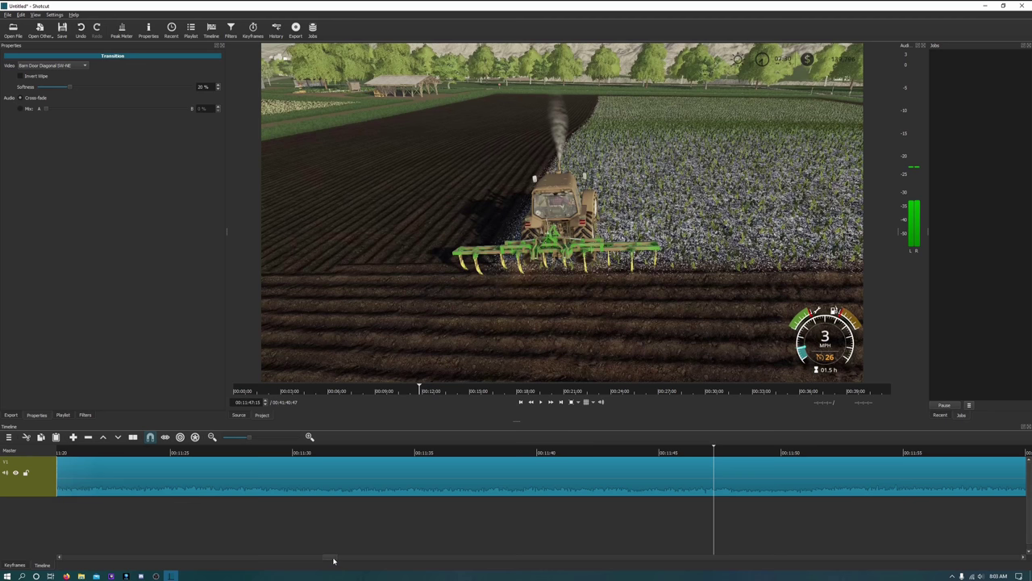
pyautogui.moveTo(333, 558); pyautogui.dragTo(411, 561)
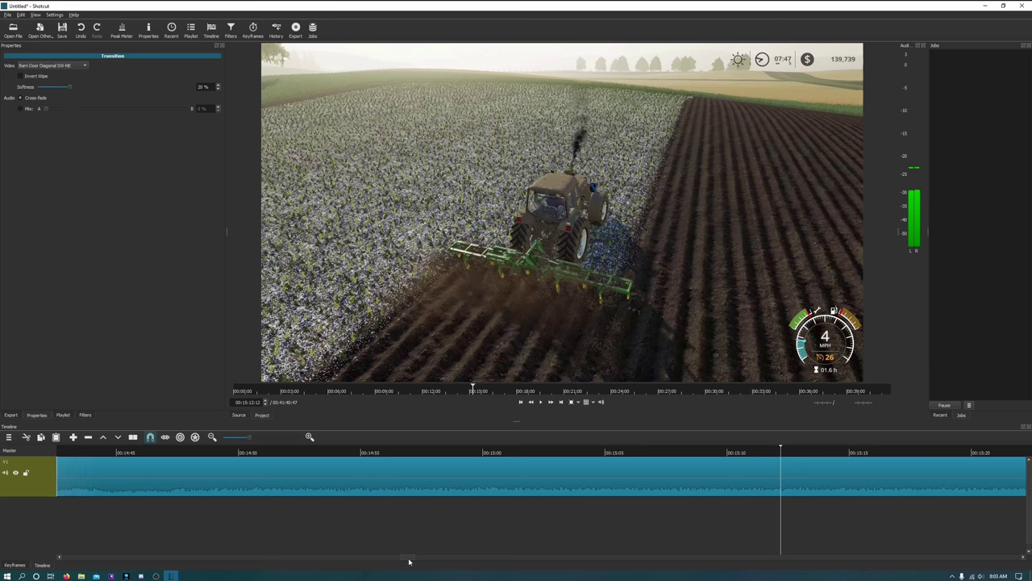
pyautogui.moveTo(409, 562); pyautogui.dragTo(470, 558)
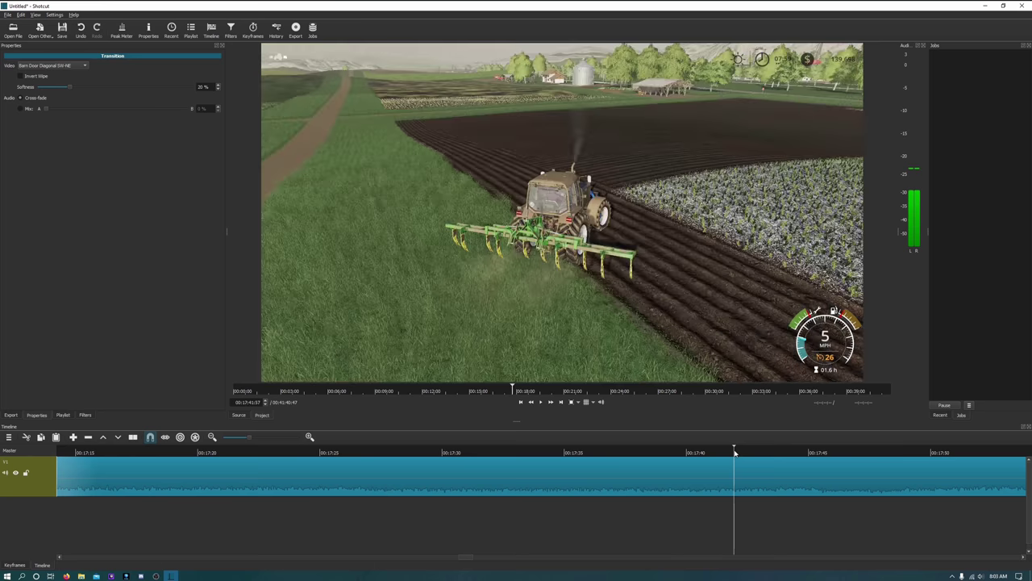
pyautogui.moveTo(462, 557); pyautogui.dragTo(504, 557)
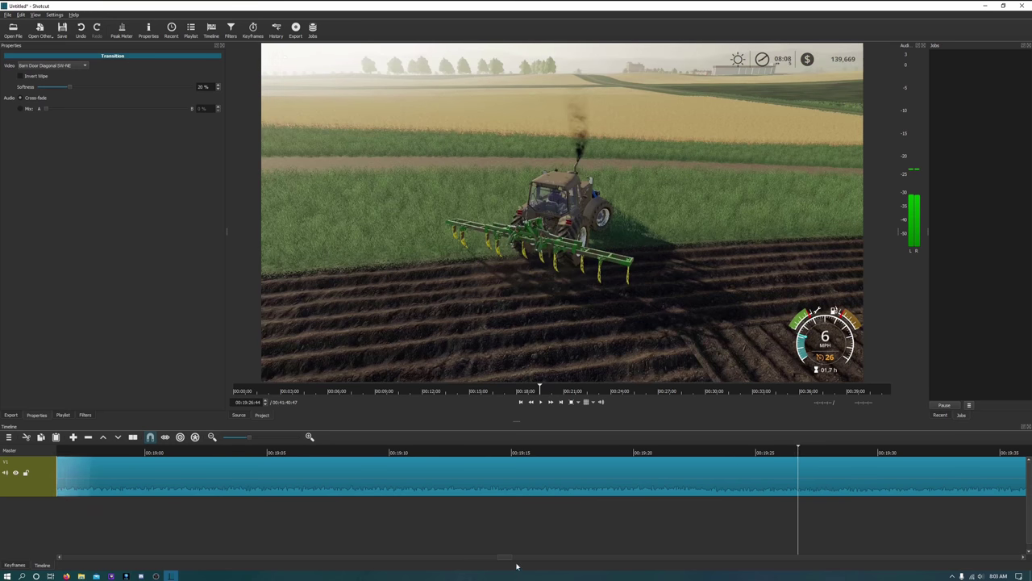
pyautogui.moveTo(509, 561); pyautogui.dragTo(524, 562)
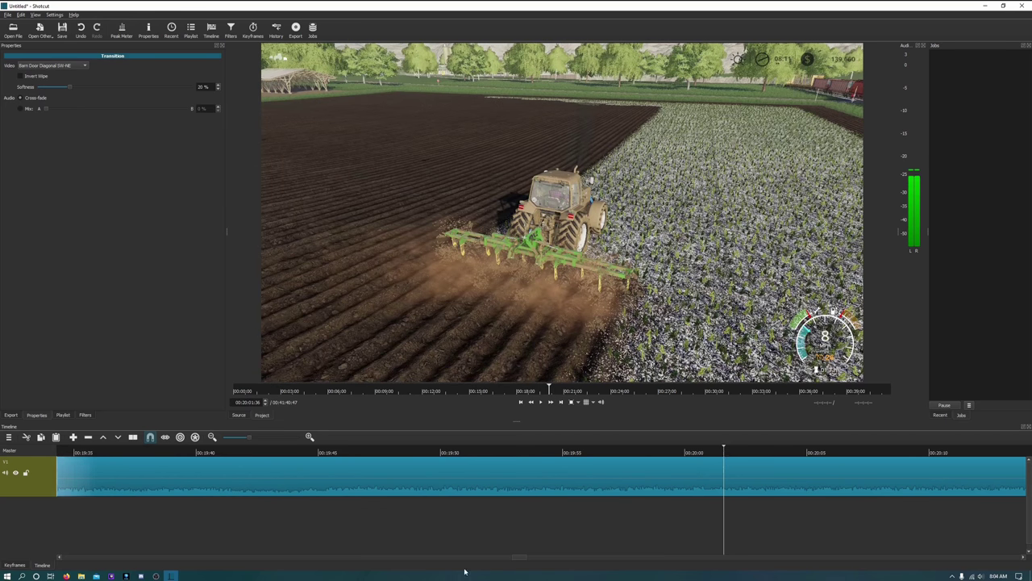
pyautogui.moveTo(515, 561); pyautogui.dragTo(575, 556)
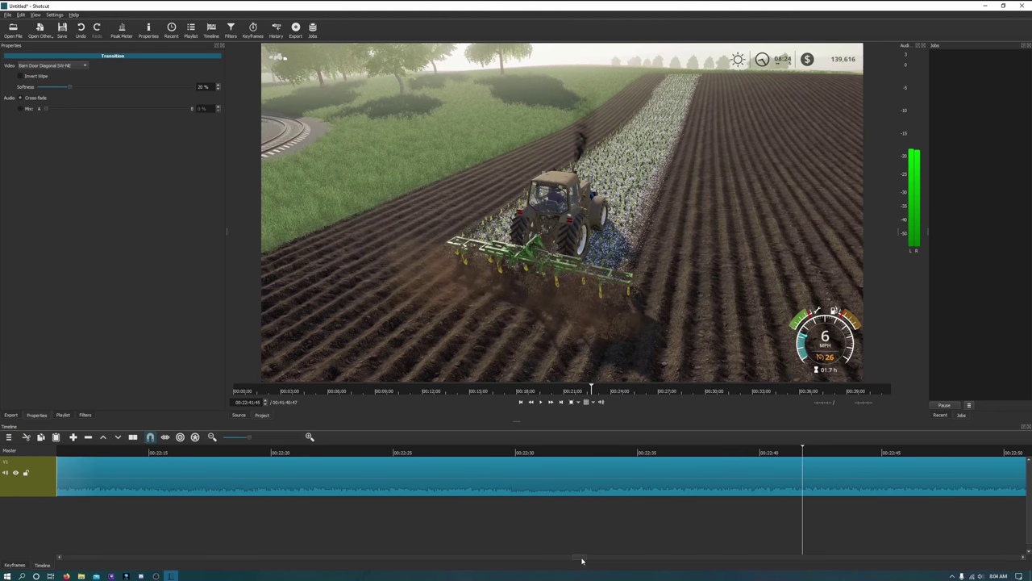
pyautogui.hscroll(3, 583, 560)
pyautogui.click(844, 452)
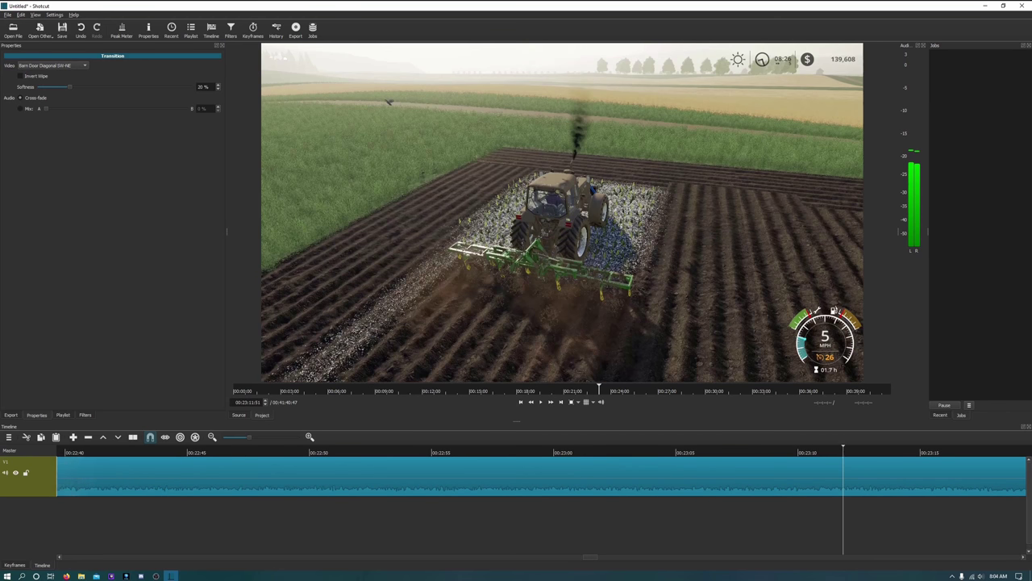
pyautogui.moveTo(589, 559); pyautogui.dragTo(607, 562)
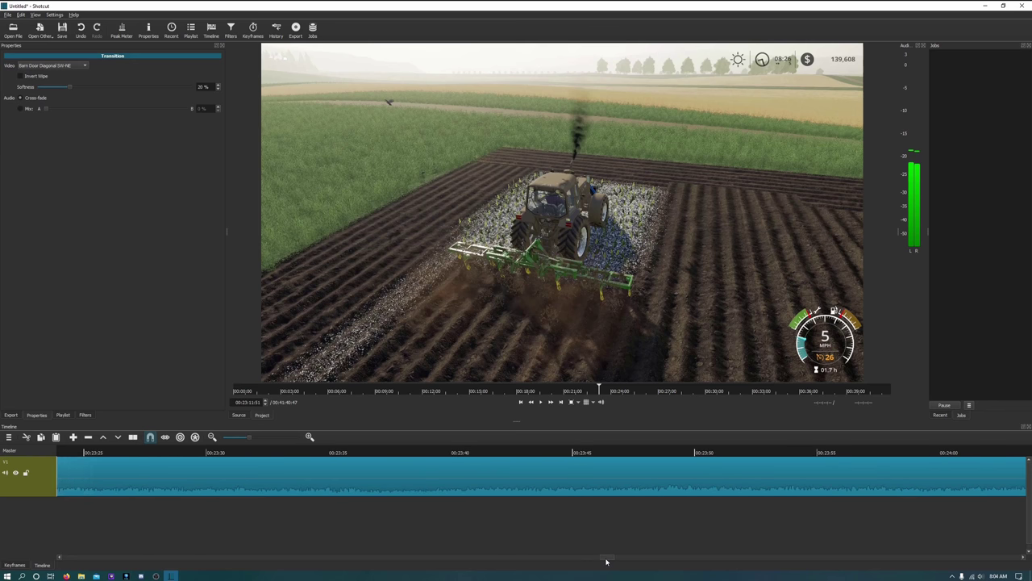
pyautogui.click(851, 450)
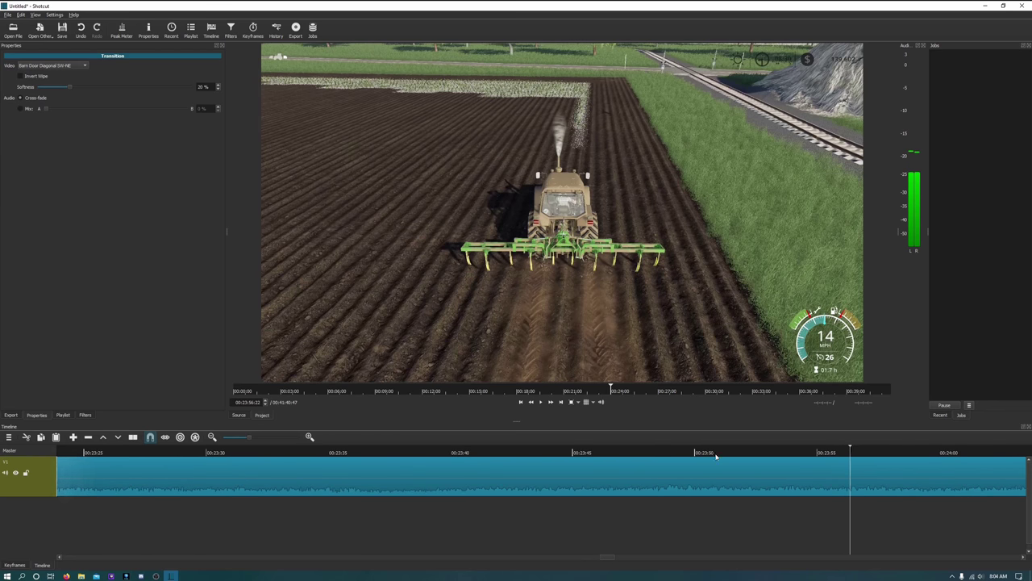
# Step back through the footage around the end of the field work and split the gameplay clip at 00:23:29:30
pyautogui.click(683, 452)
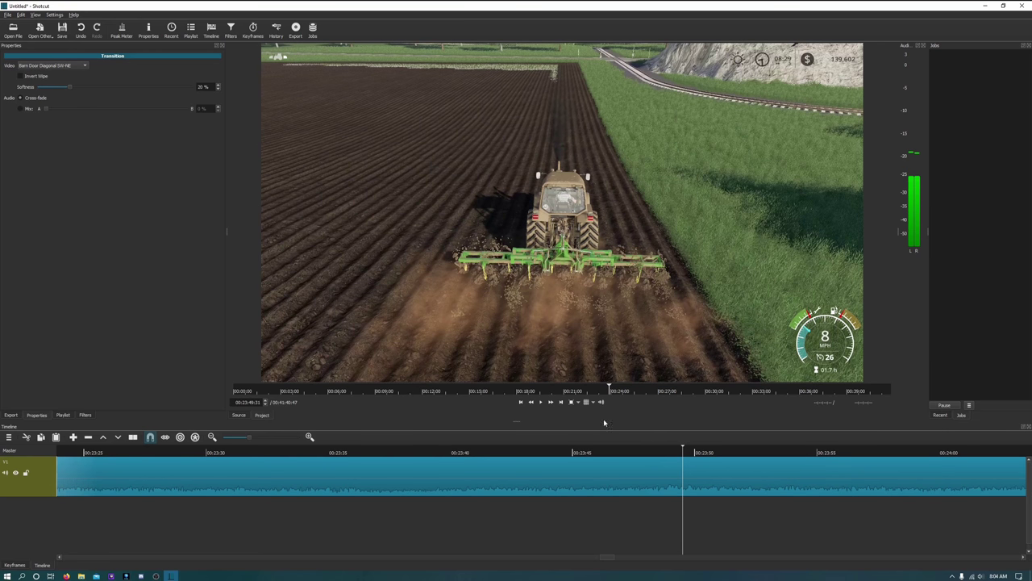
pyautogui.click(564, 452)
pyautogui.click(540, 402)
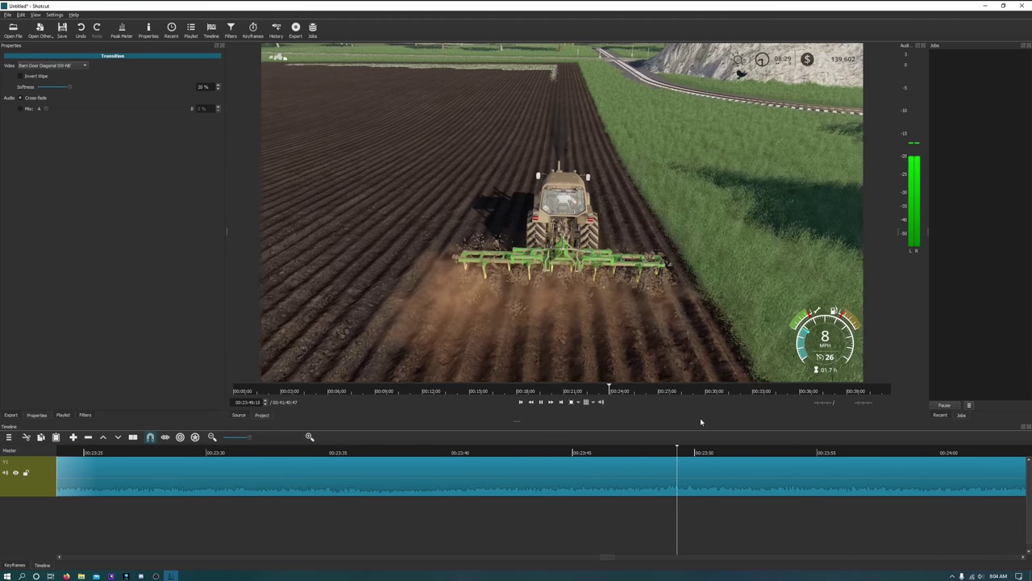
pyautogui.click(541, 401)
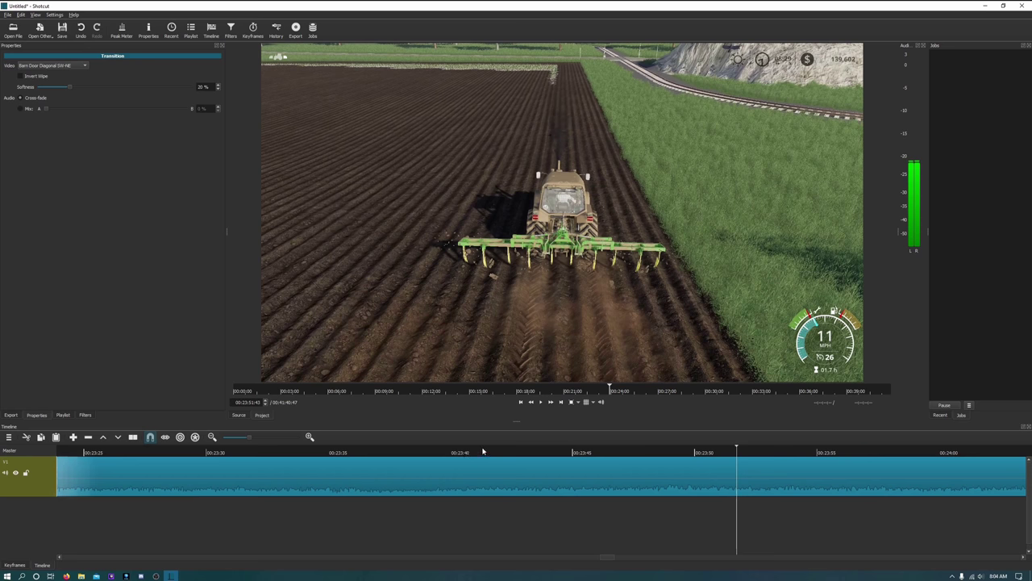
pyautogui.click(482, 452)
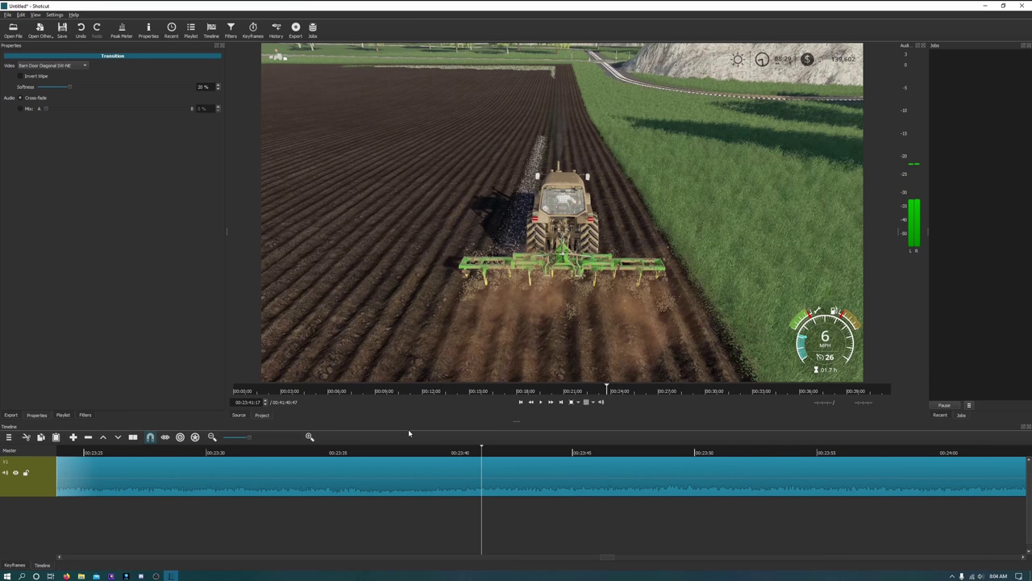
pyautogui.click(440, 450)
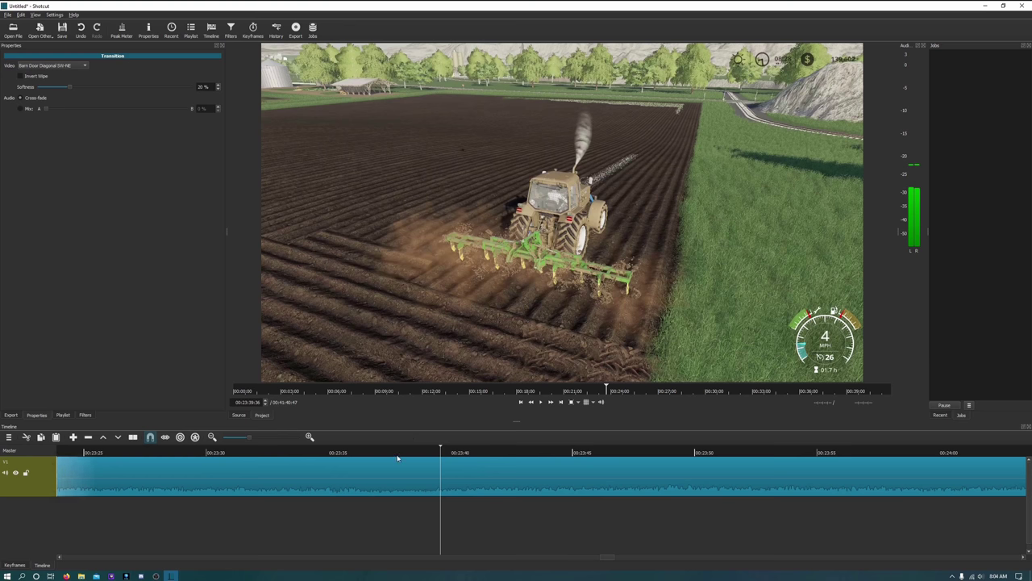
pyautogui.click(396, 450)
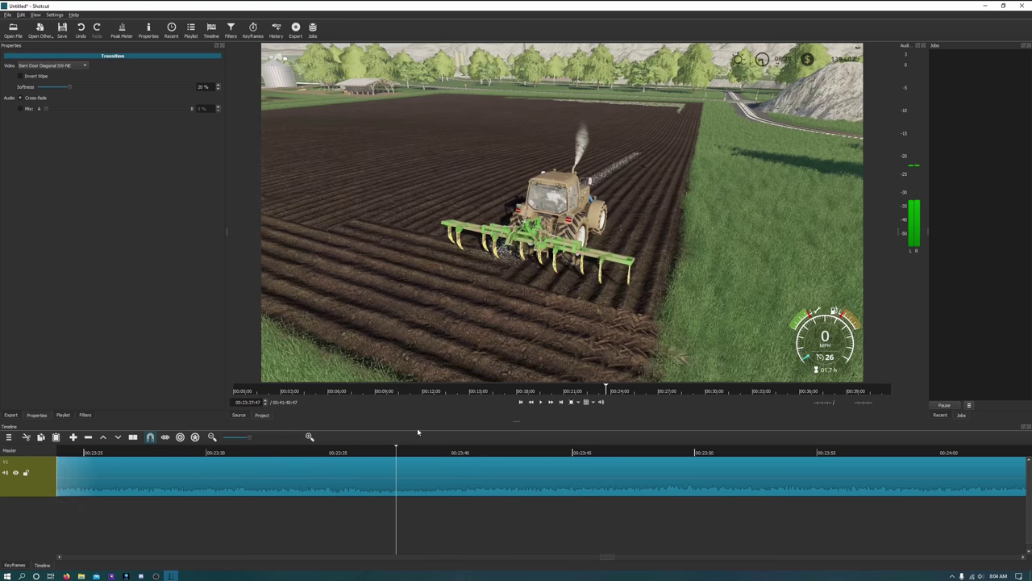
pyautogui.click(342, 451)
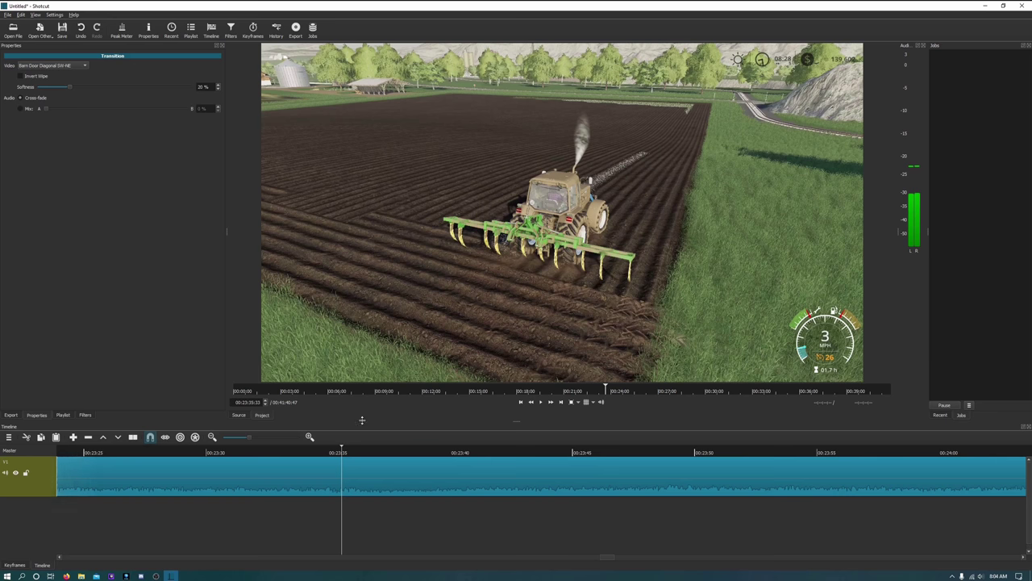
pyautogui.click(277, 453)
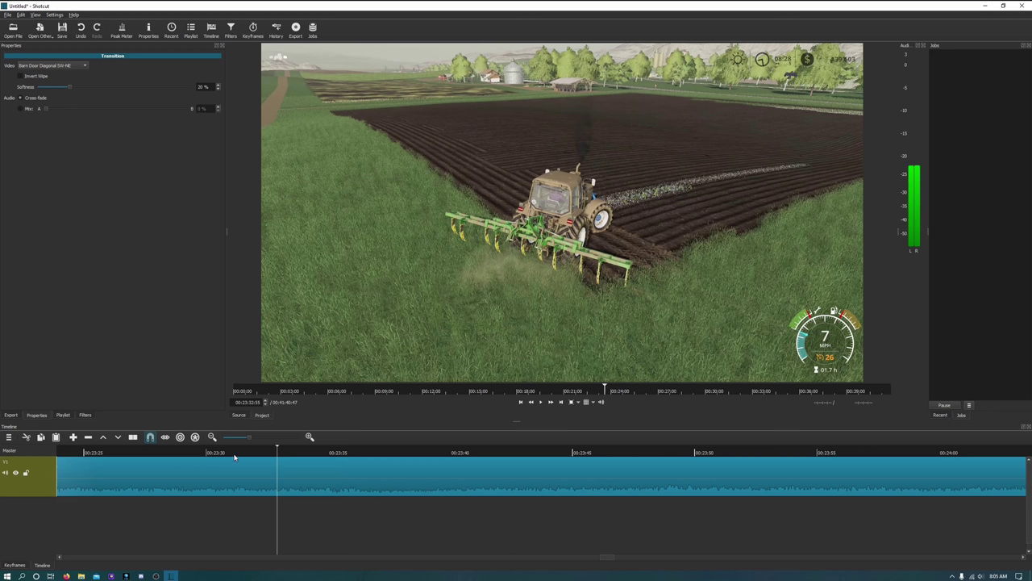
pyautogui.click(194, 454)
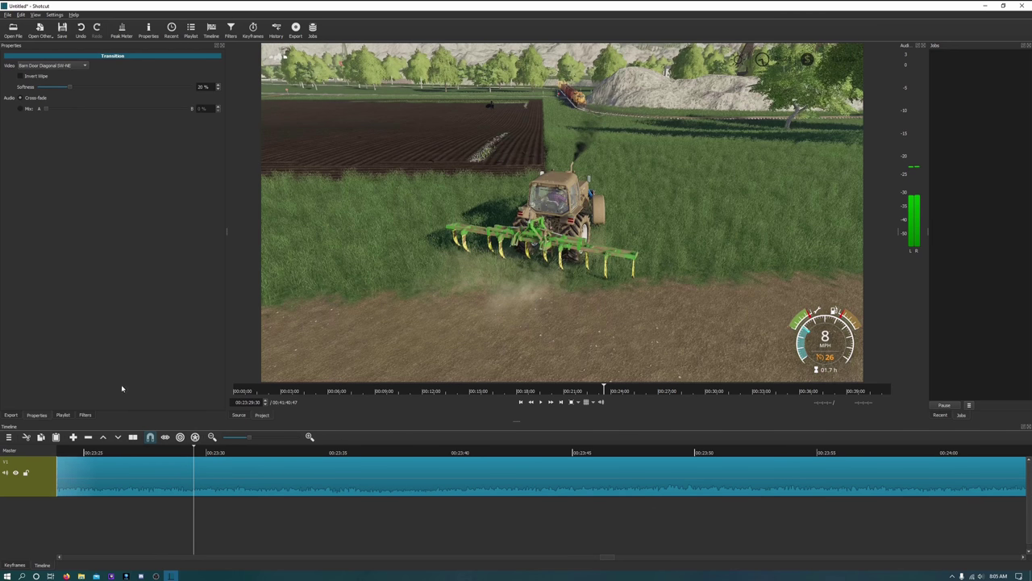
pyautogui.click(134, 437)
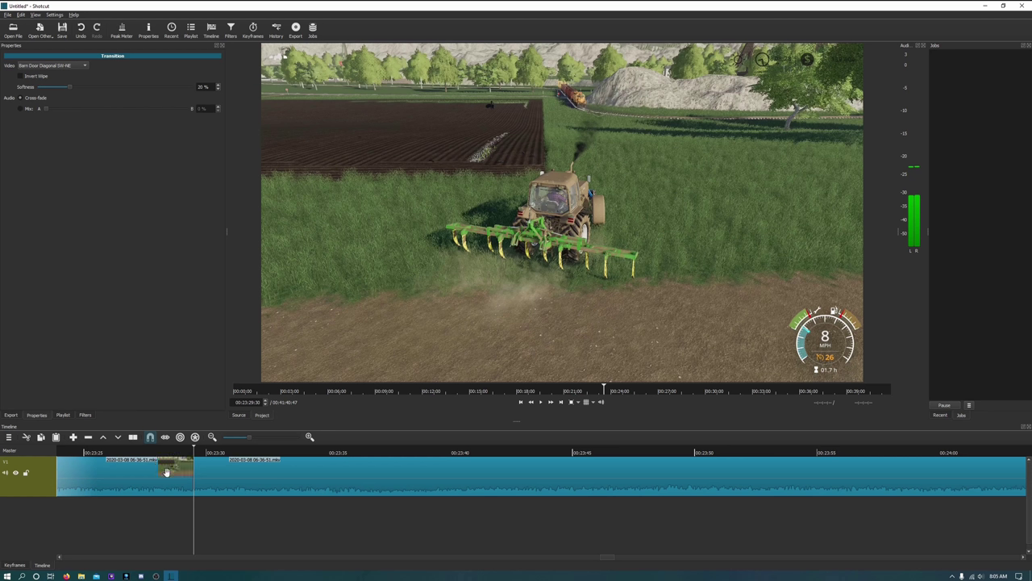
# Set the playback speed of the field-work segment between the two cuts to 8x
pyautogui.click(117, 453)
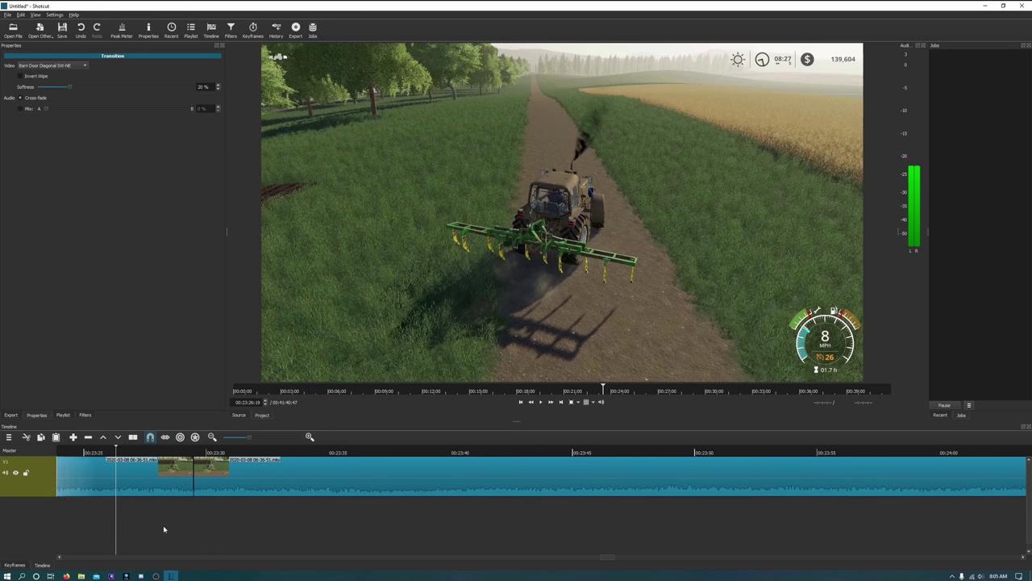
pyautogui.click(137, 480)
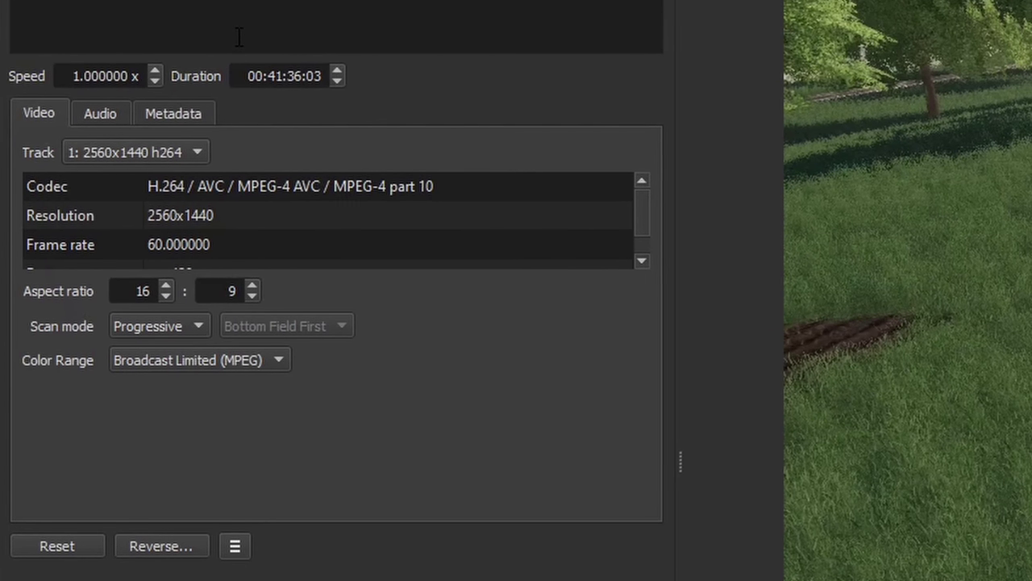
pyautogui.click(66, 77)
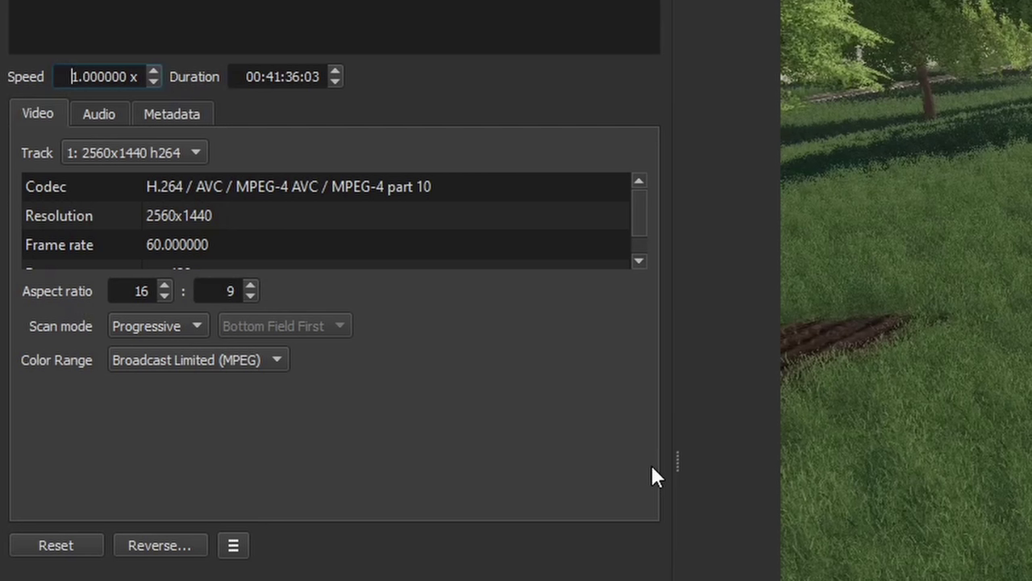
pyautogui.press('Delete')
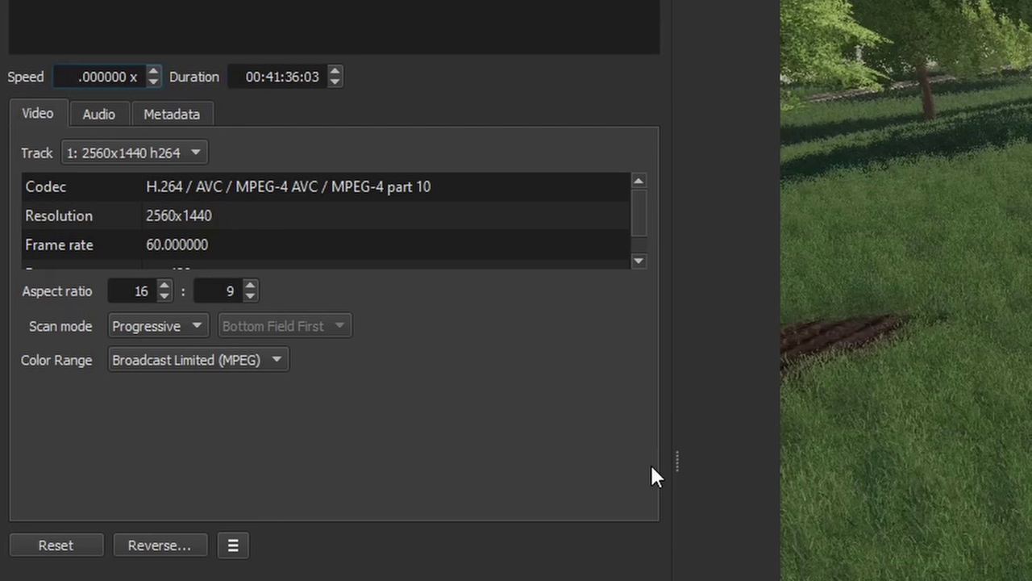
pyautogui.write('8')
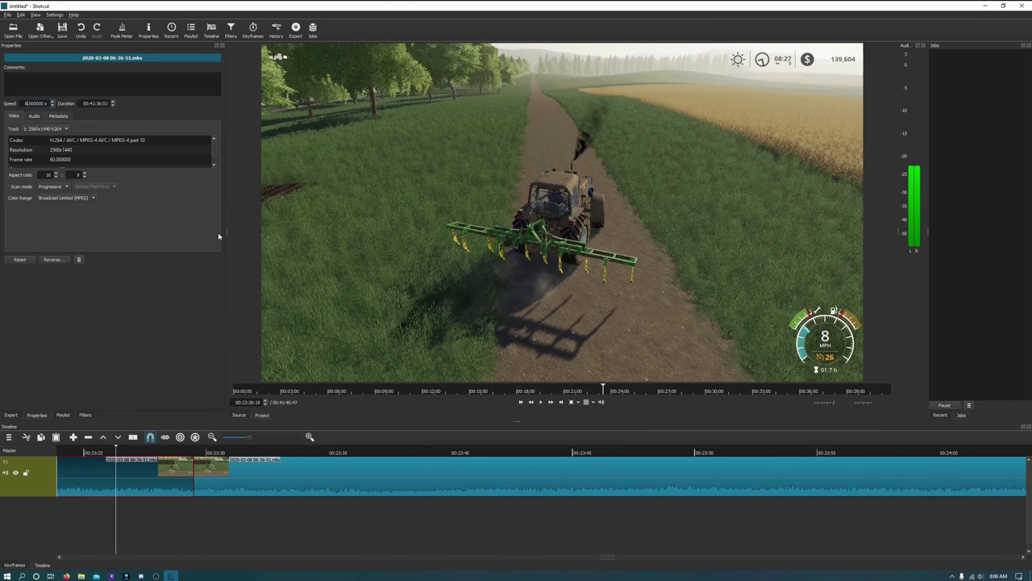
pyautogui.press('Return')
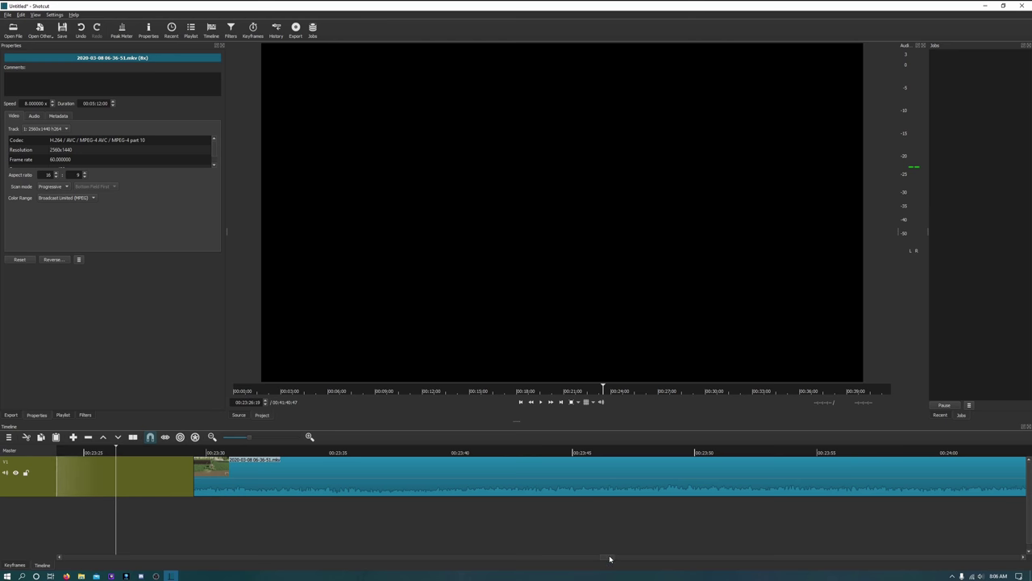
# Play past the end of the sped-up segment and remove the empty gap that follows it on track V1
pyautogui.moveTo(610, 557); pyautogui.dragTo(179, 550)
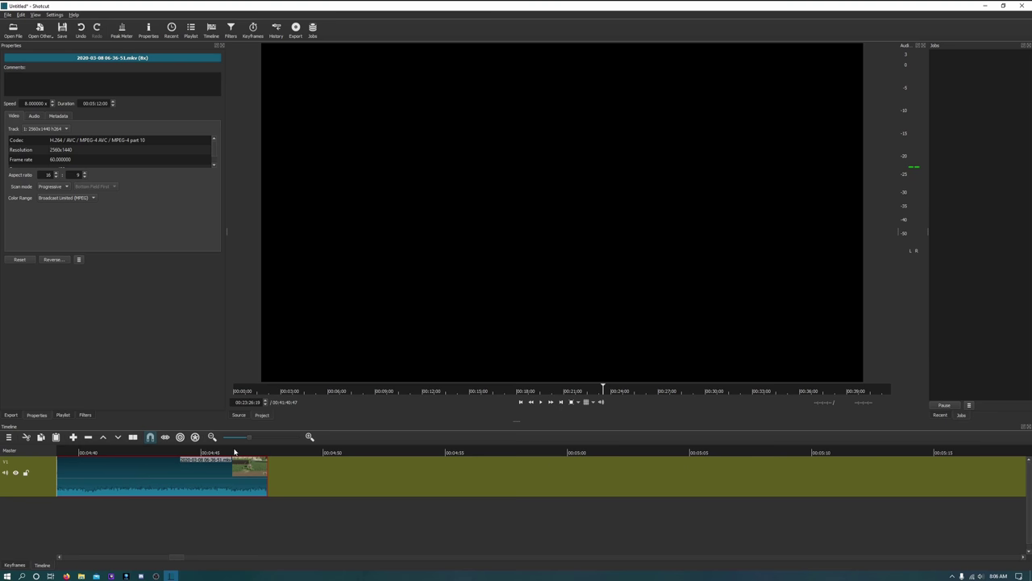
pyautogui.click(235, 452)
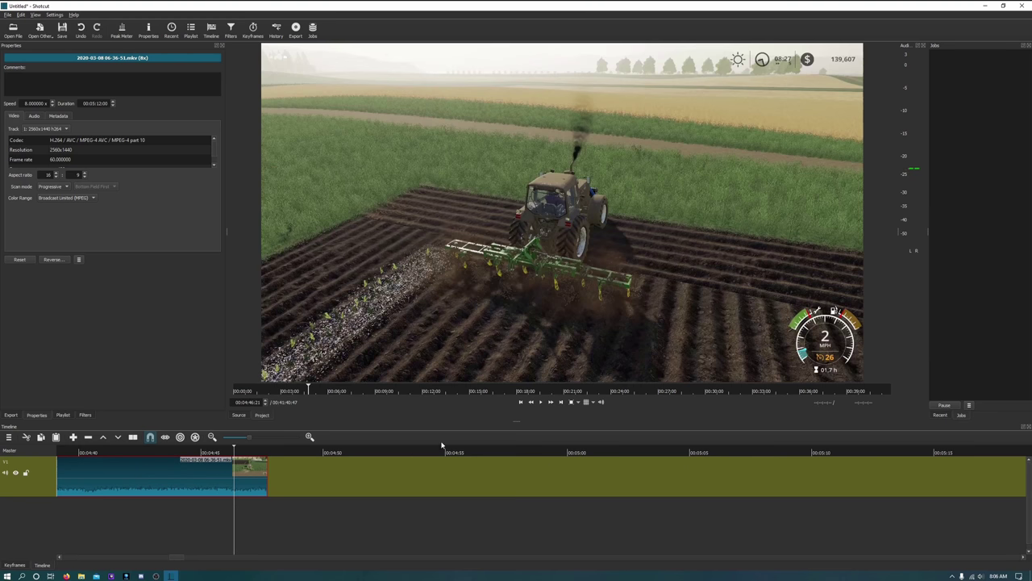
pyautogui.click(540, 401)
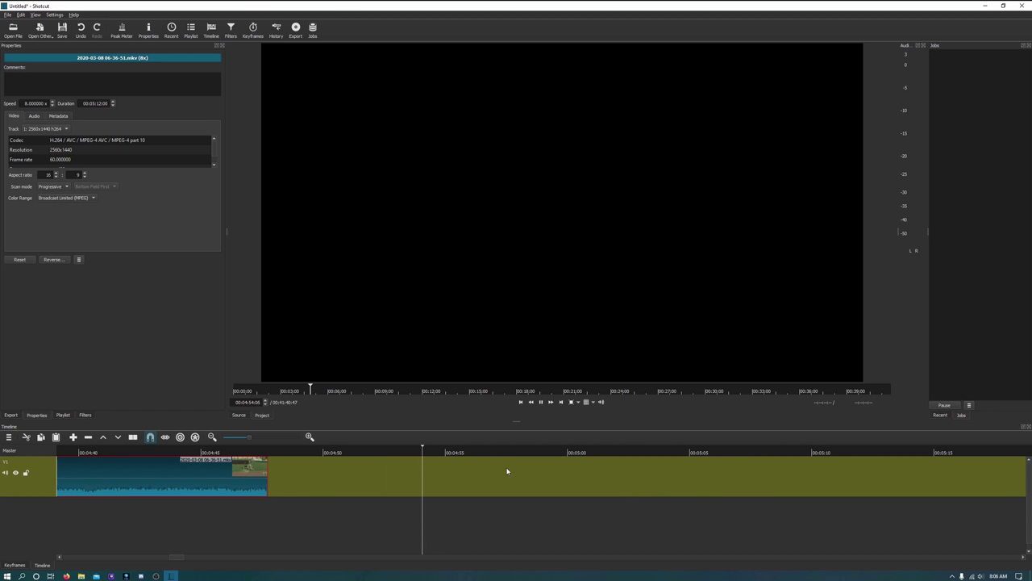
pyautogui.click(540, 401)
pyautogui.rightClick(375, 474)
pyautogui.click(393, 476)
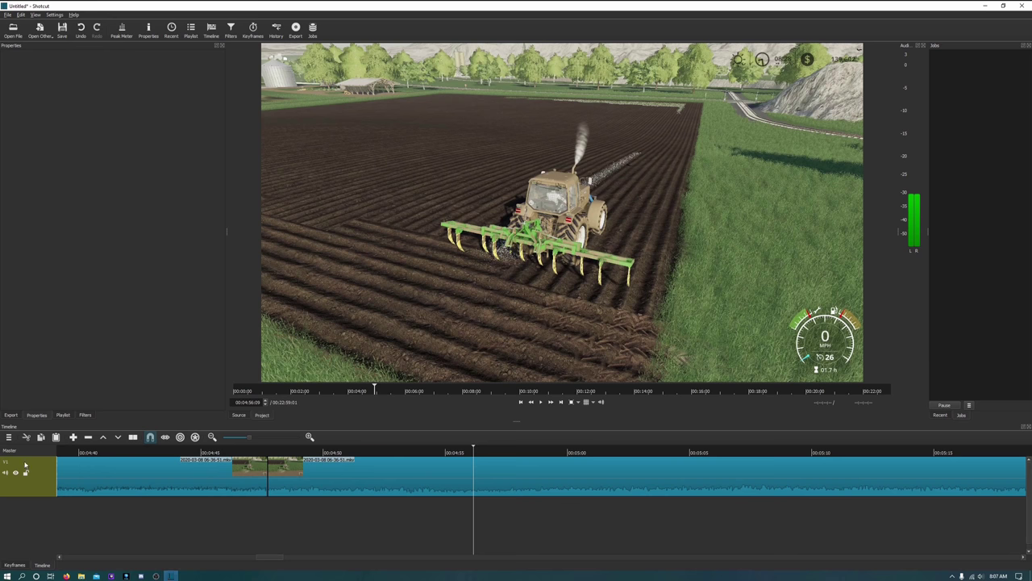
# Add the Mute audio filter to the 8x field-work segment on track V1
pyautogui.click(151, 474)
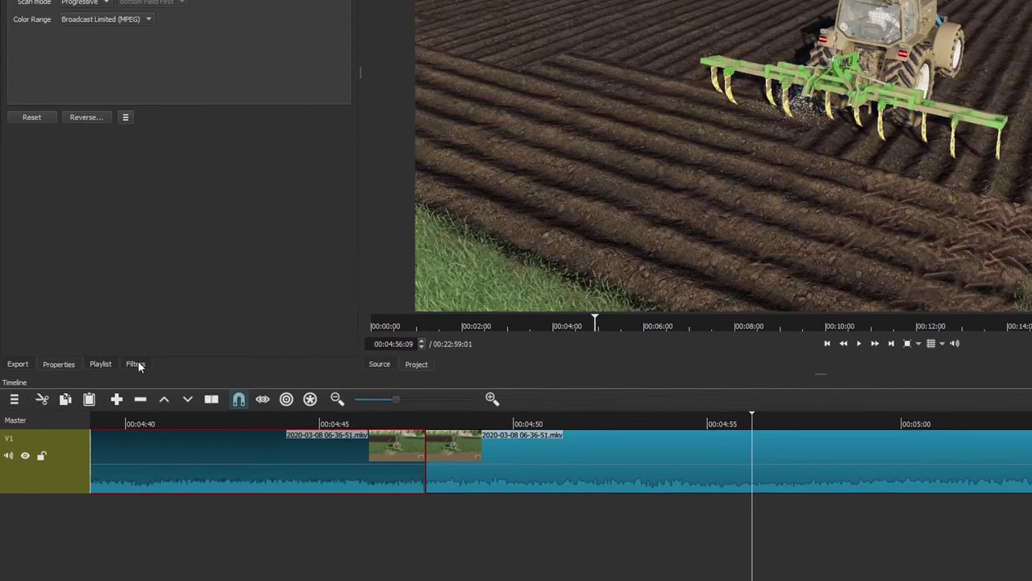
pyautogui.click(98, 405)
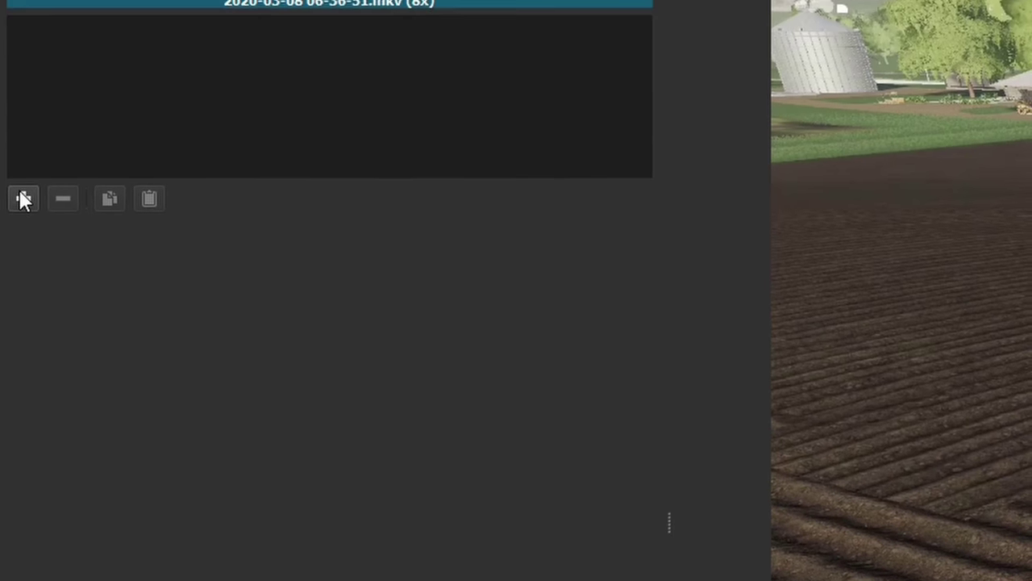
pyautogui.click(33, 218)
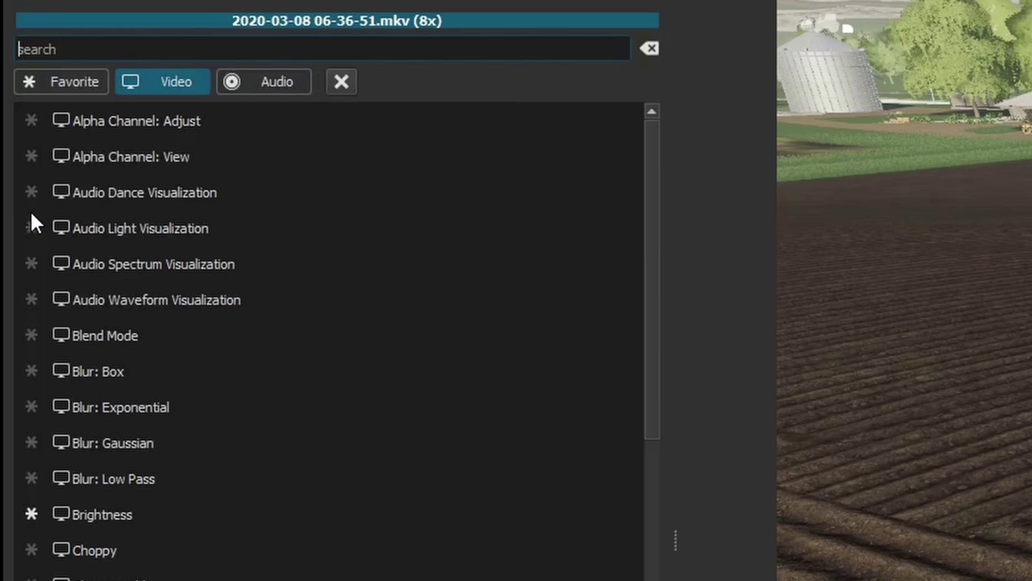
pyautogui.click(52, 84)
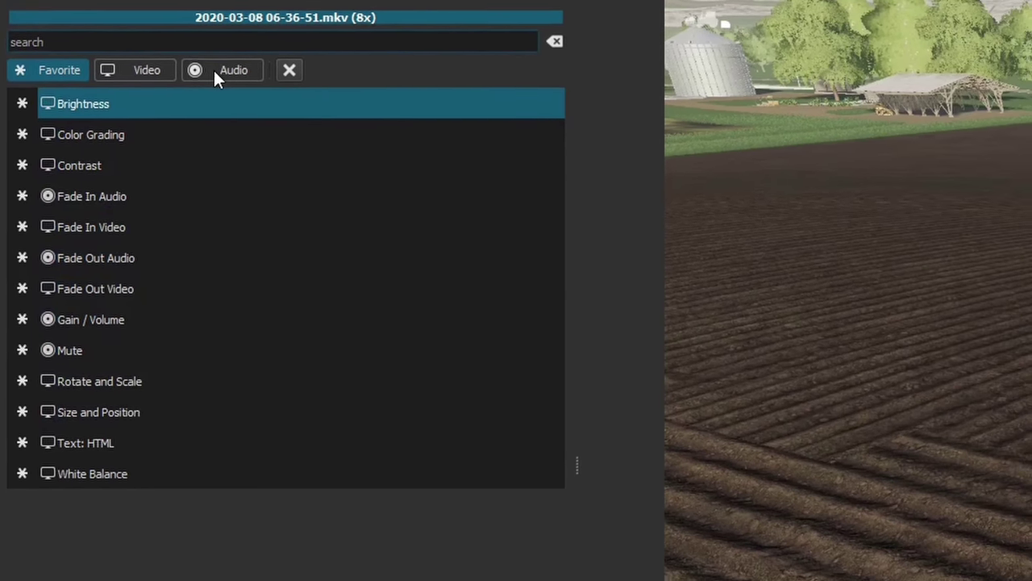
pyautogui.click(221, 73)
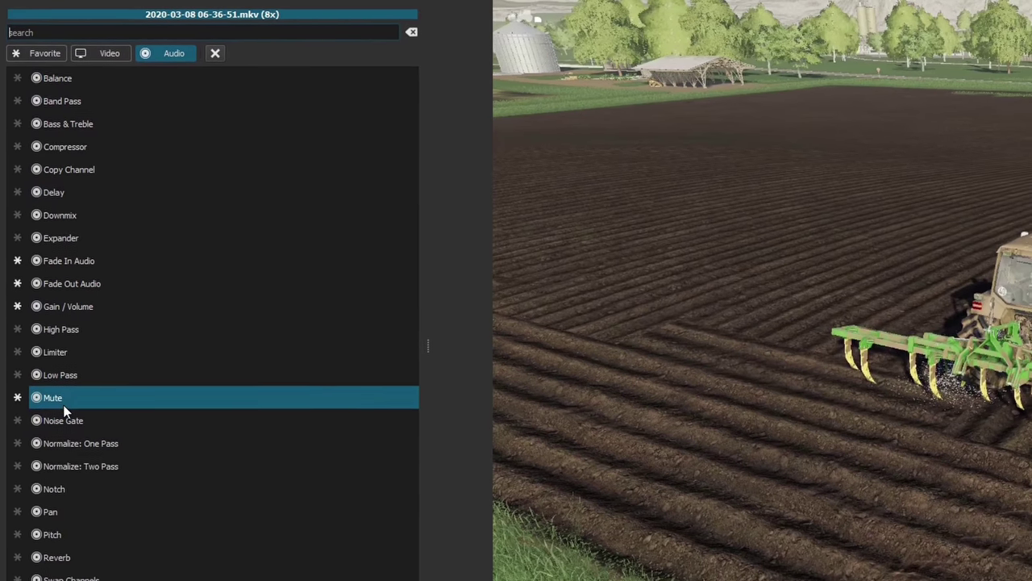
pyautogui.click(64, 407)
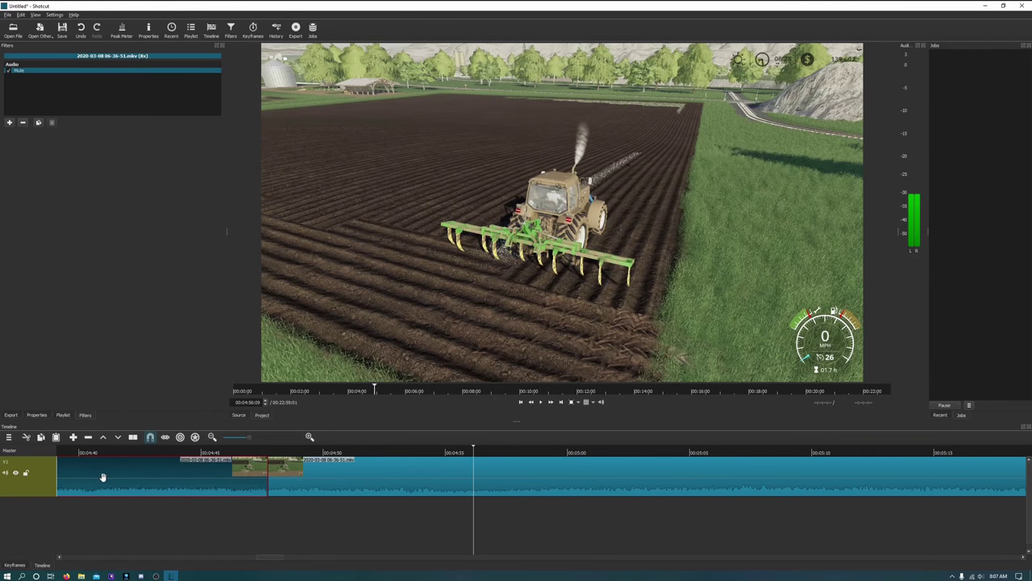
# Play part of the 8x field-work segment from about 00:04:41 to check that its sound is muted
pyautogui.click(117, 451)
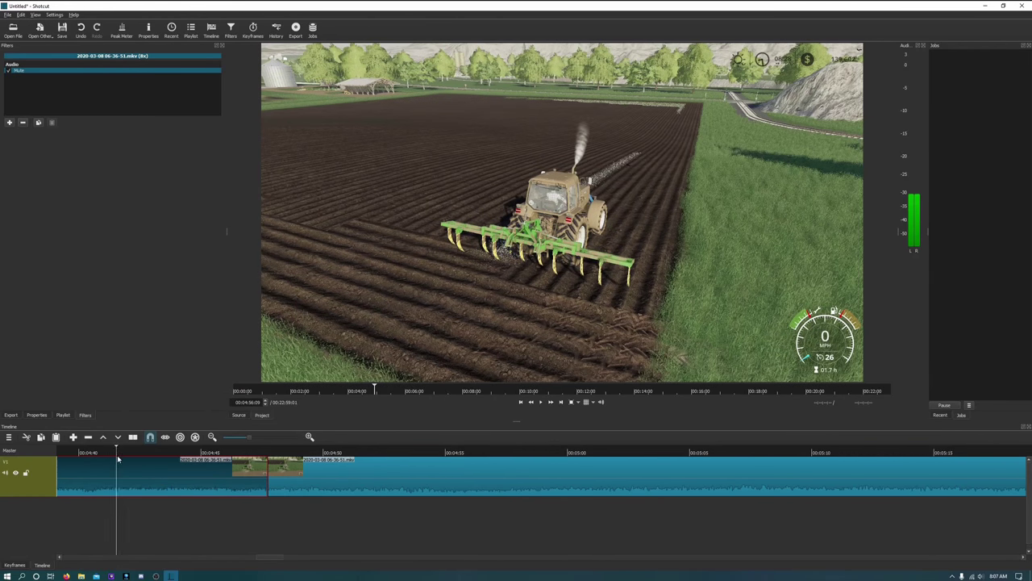
pyautogui.click(540, 402)
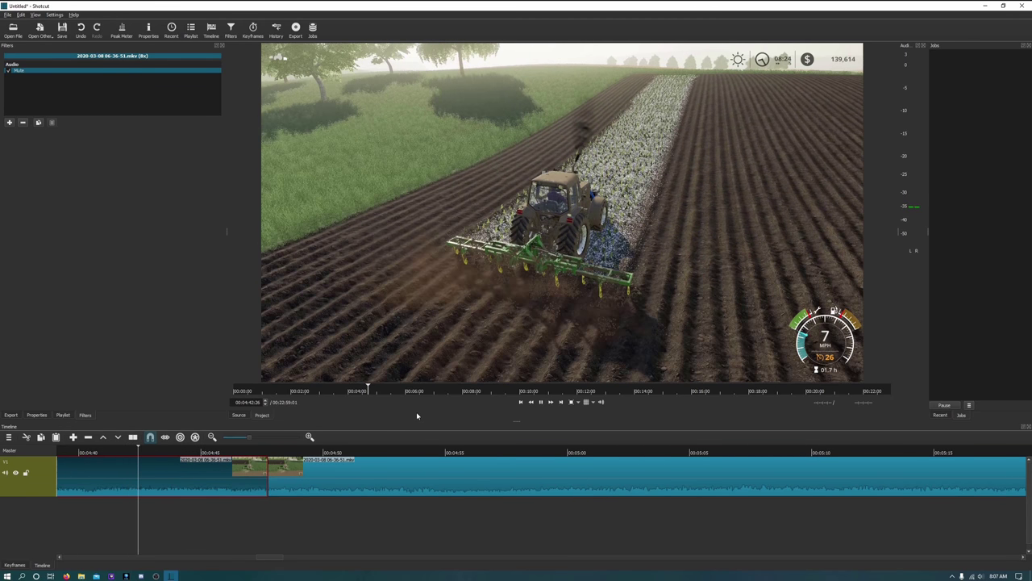
pyautogui.click(540, 406)
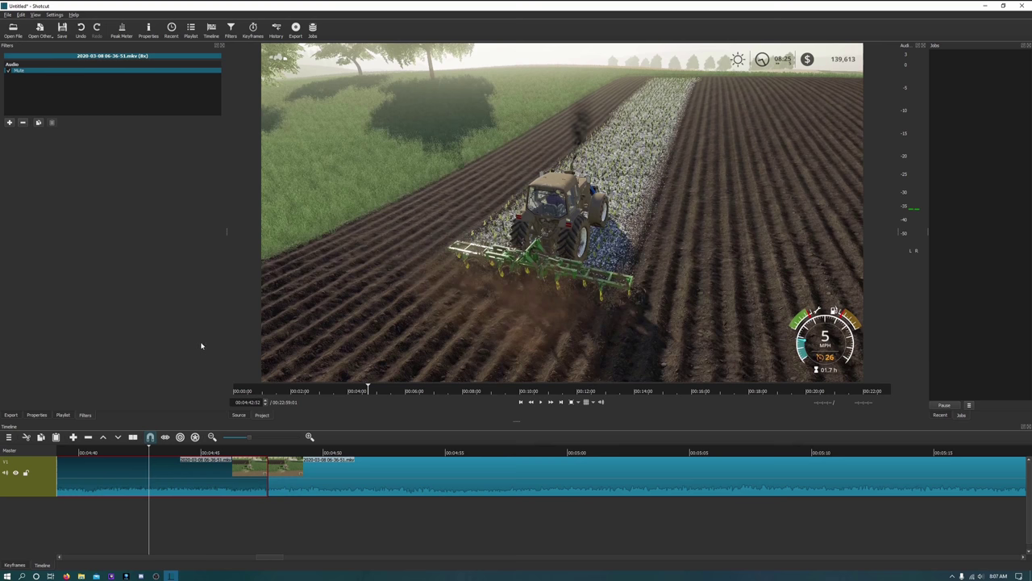
pyautogui.press('Right')
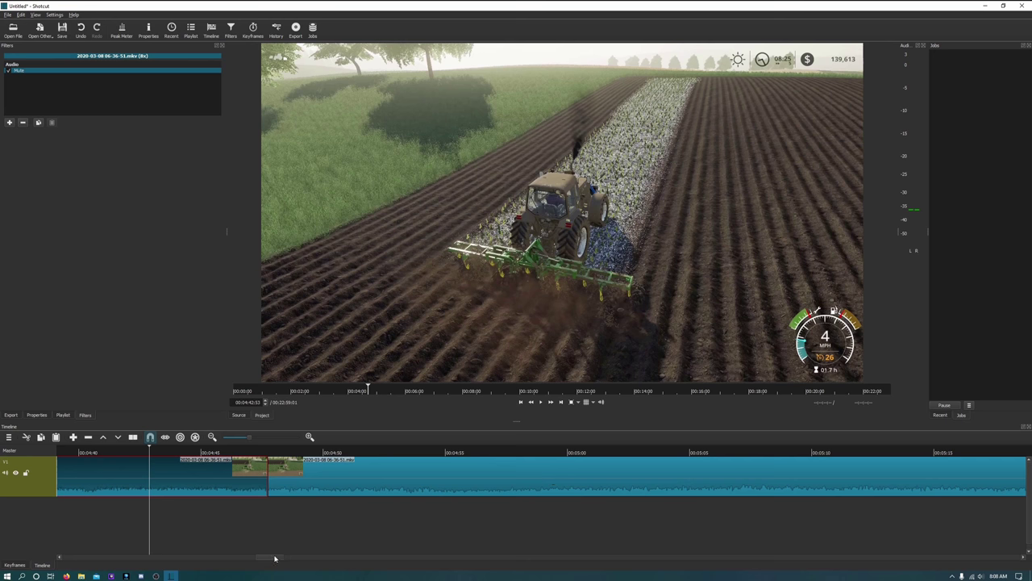
# Locate where the seeding work begins in the remaining gameplay footage and split the clip at 00:09:39:29
pyautogui.moveTo(275, 558); pyautogui.dragTo(500, 548)
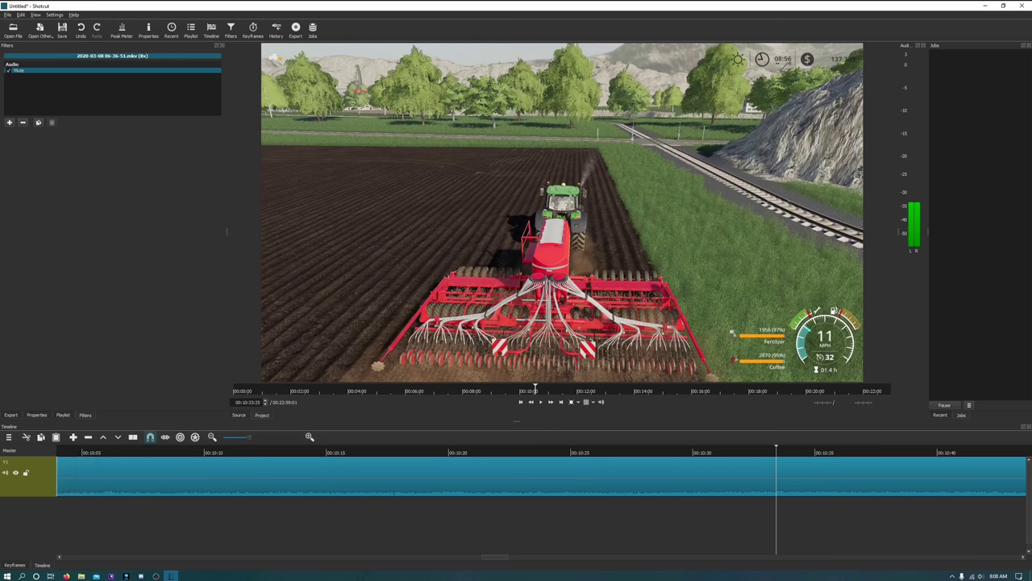
pyautogui.moveTo(502, 558); pyautogui.dragTo(488, 558)
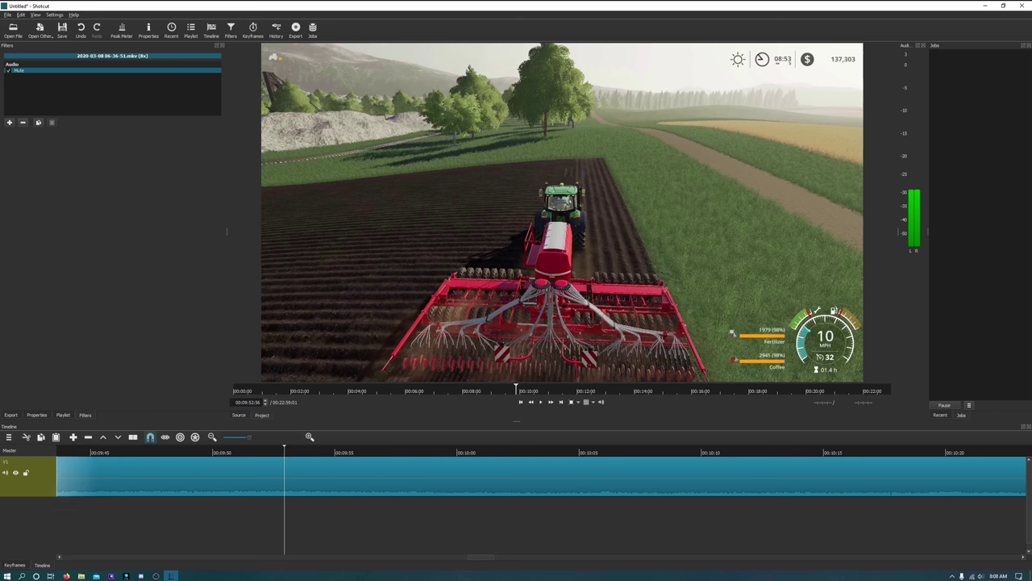
pyautogui.moveTo(486, 559); pyautogui.dragTo(459, 557)
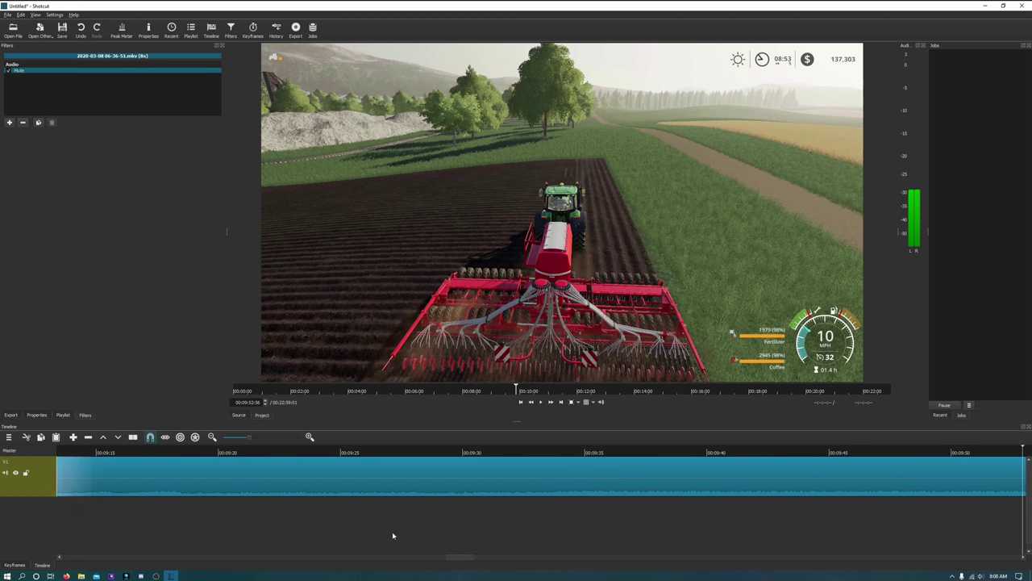
pyautogui.click(137, 453)
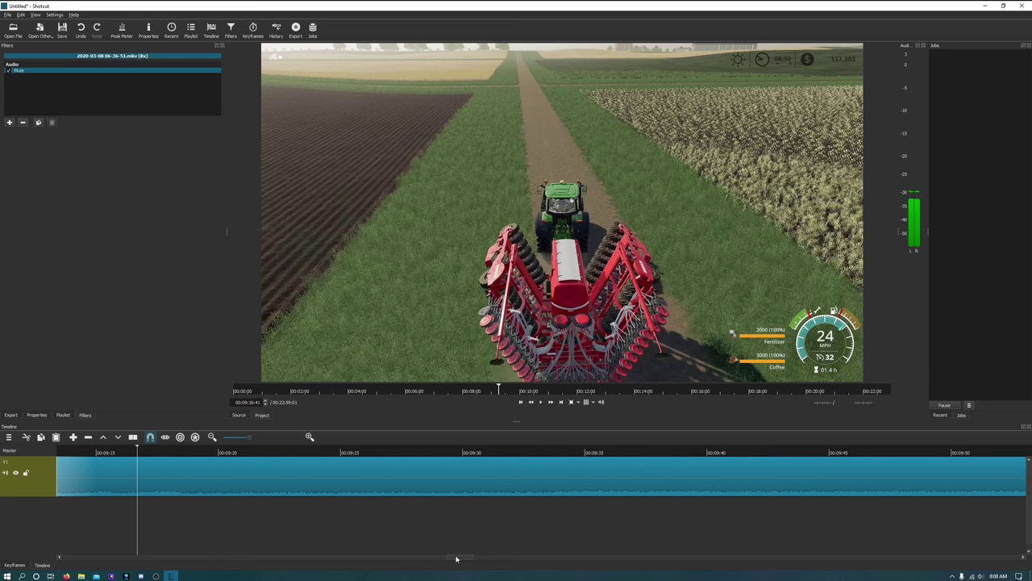
pyautogui.moveTo(455, 559); pyautogui.dragTo(447, 557)
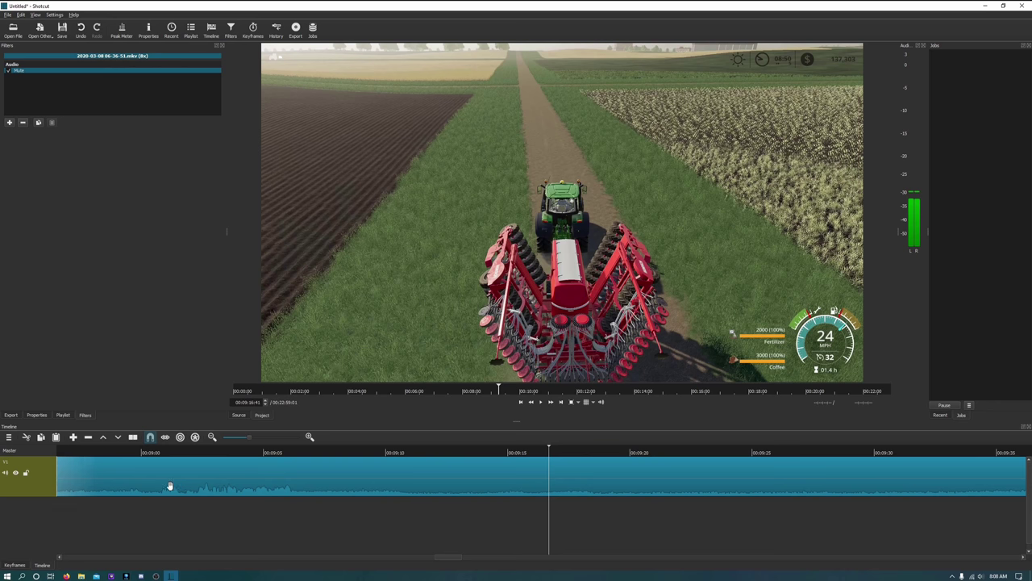
pyautogui.click(127, 452)
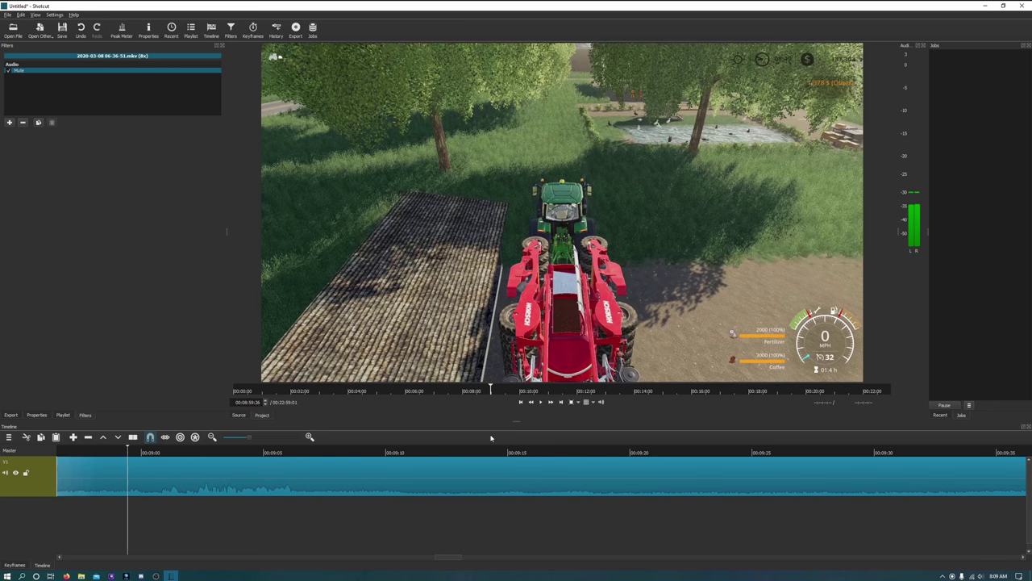
pyautogui.click(542, 403)
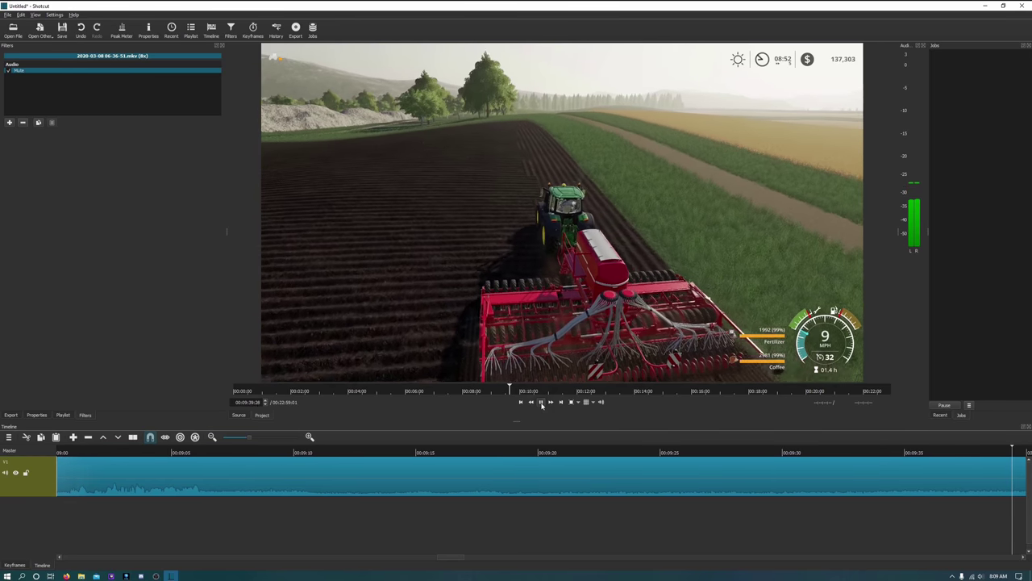
pyautogui.click(541, 402)
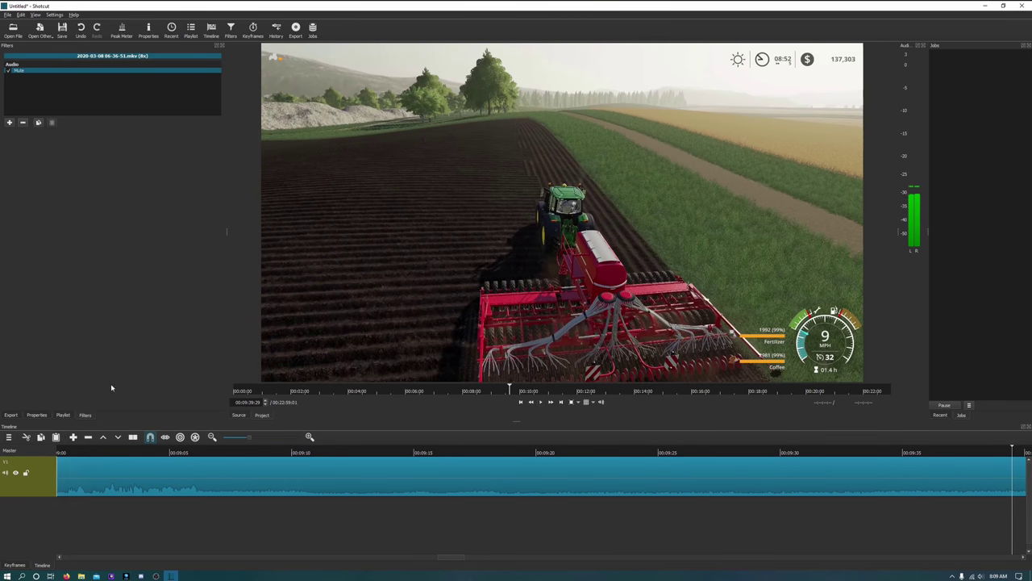
pyautogui.click(133, 437)
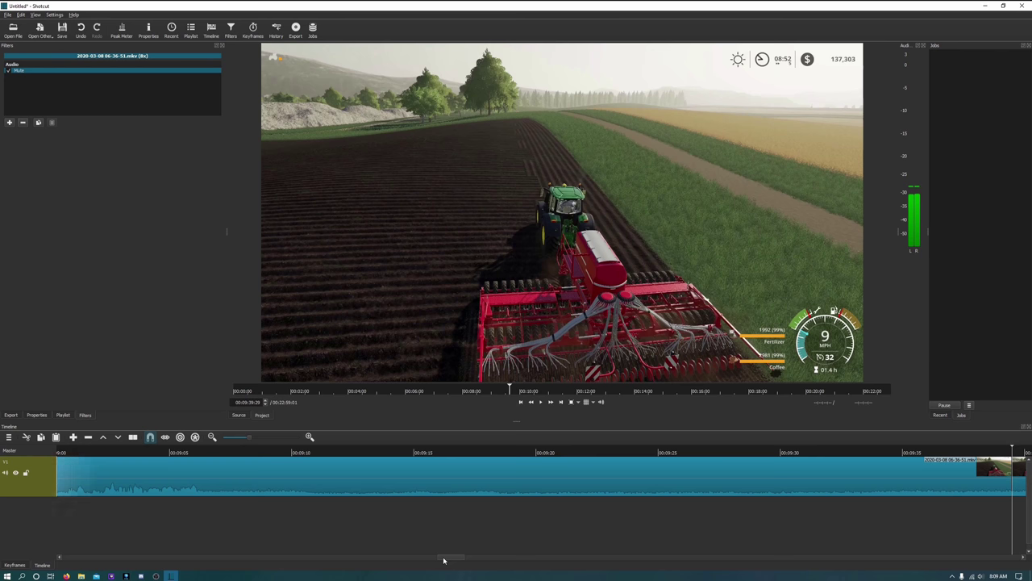
# Play on from the new cut and scan the footage up to about 00:18:45 for the end of the seeding work
pyautogui.moveTo(444, 559); pyautogui.dragTo(468, 558)
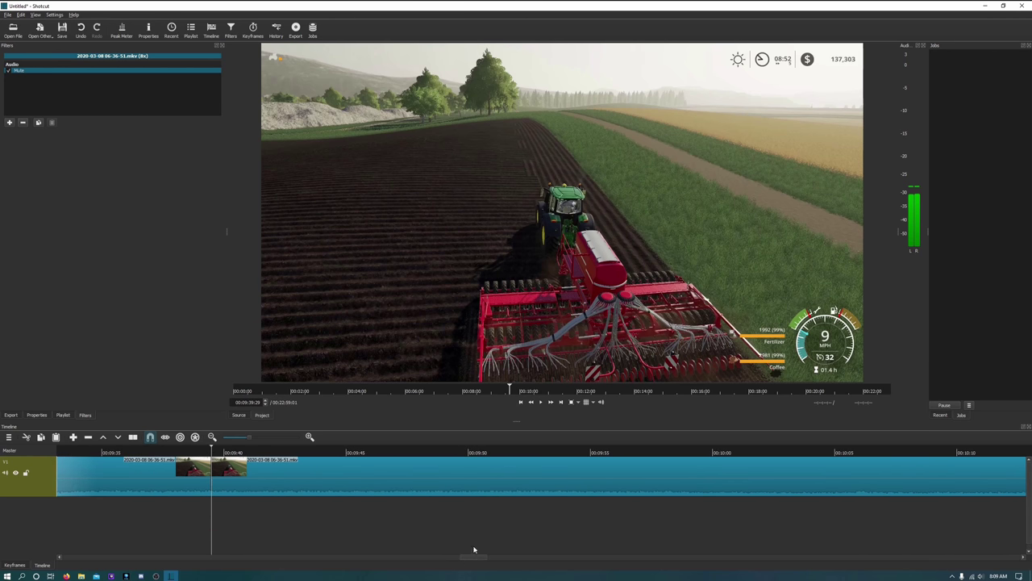
pyautogui.click(541, 403)
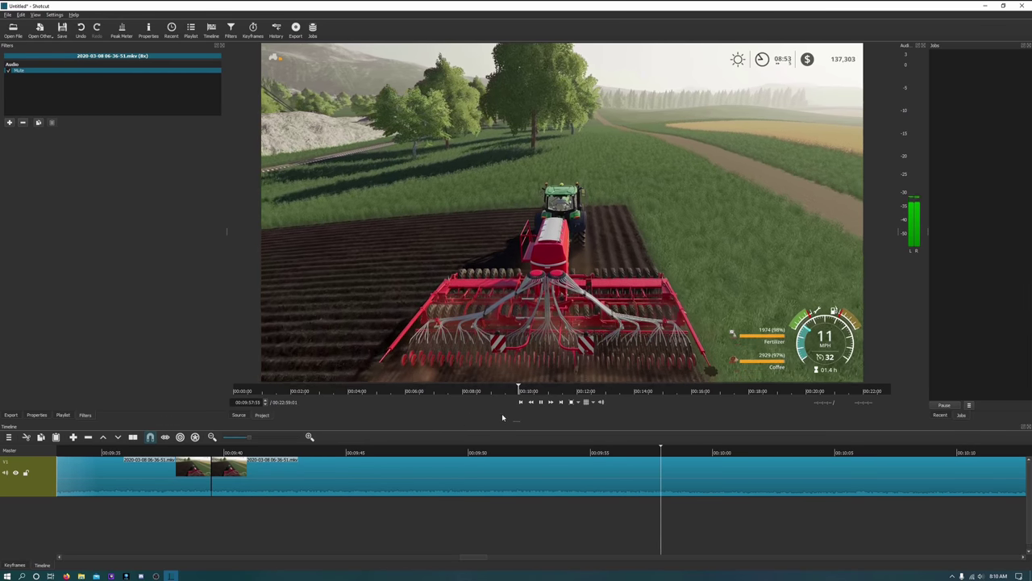
pyautogui.click(542, 403)
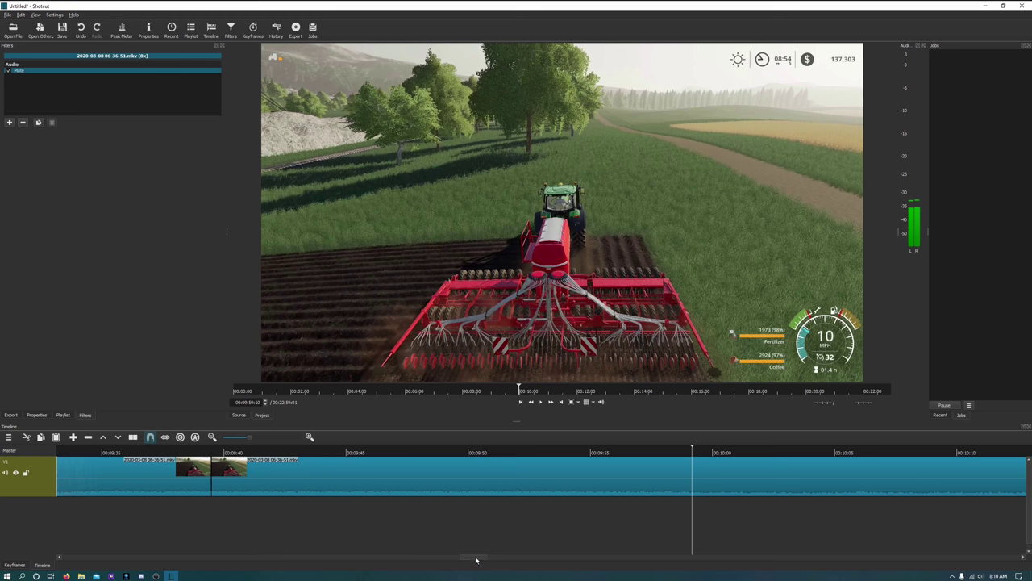
pyautogui.moveTo(475, 559); pyautogui.dragTo(609, 560)
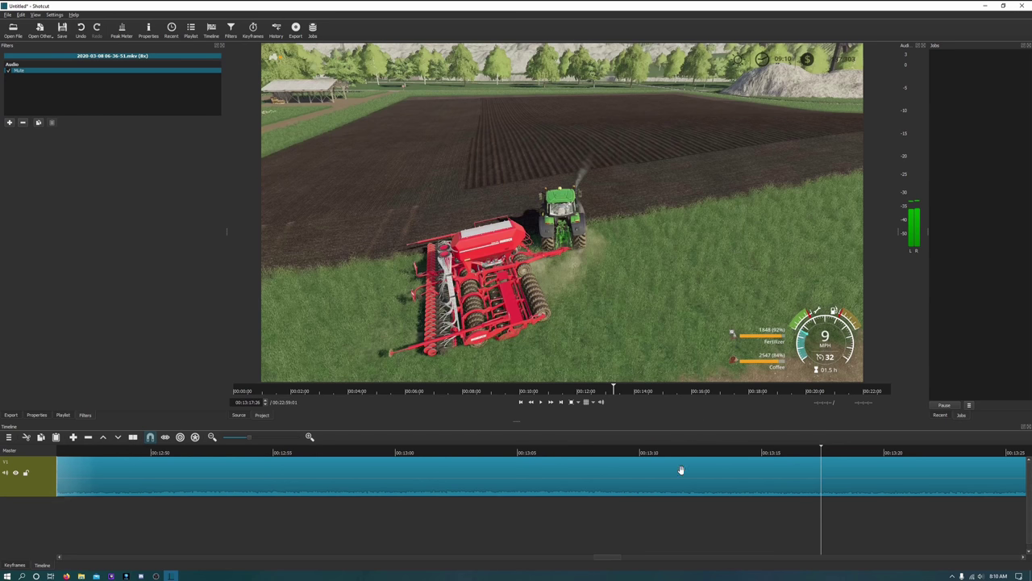
pyautogui.moveTo(609, 559); pyautogui.dragTo(755, 522)
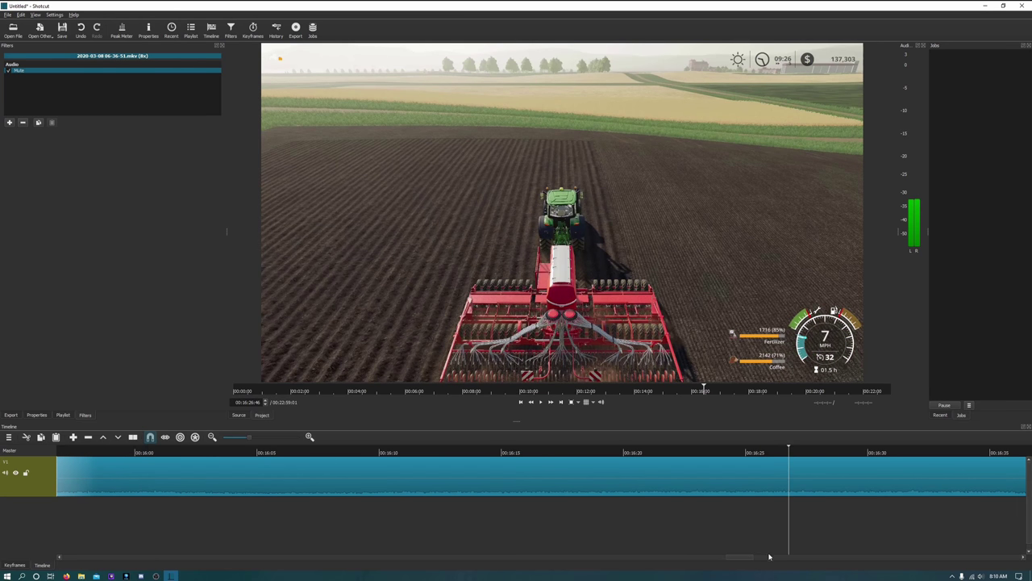
pyautogui.moveTo(745, 560); pyautogui.dragTo(787, 564)
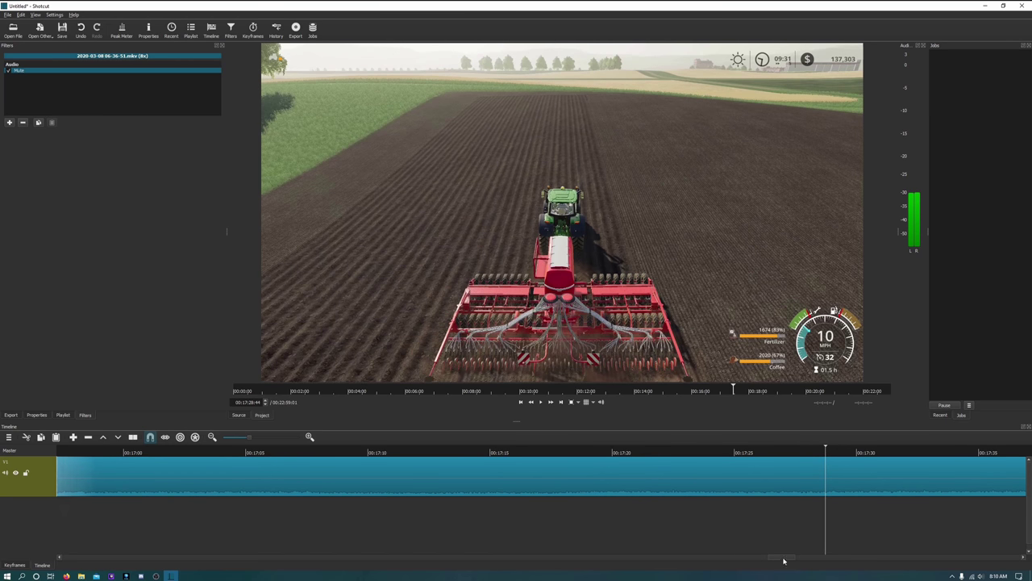
pyautogui.moveTo(783, 560); pyautogui.dragTo(832, 562)
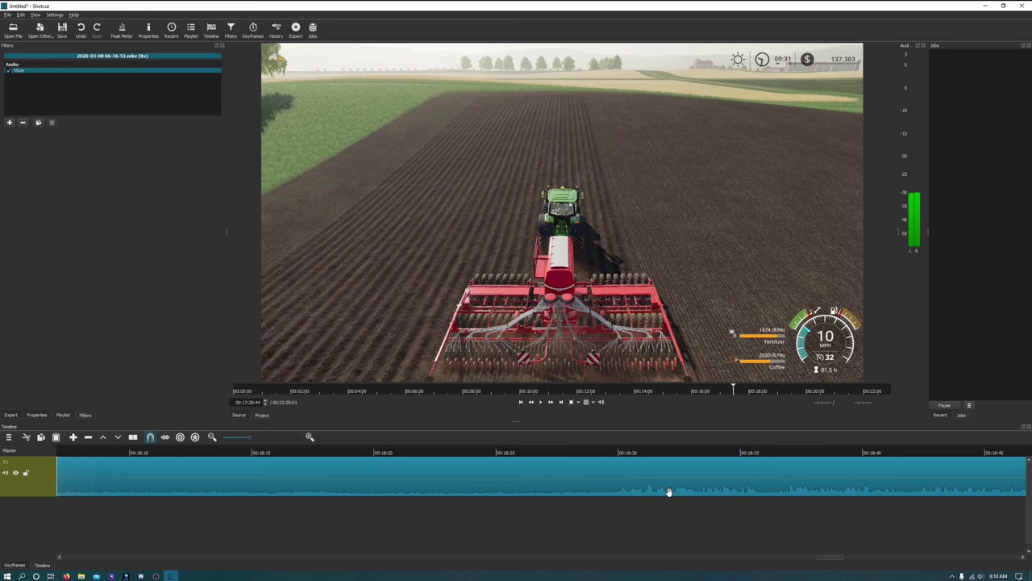
# Play the footage around 00:18:26 to find the end of the seeding section and split the clip at 00:18:28:23
pyautogui.click(550, 452)
pyautogui.click(540, 401)
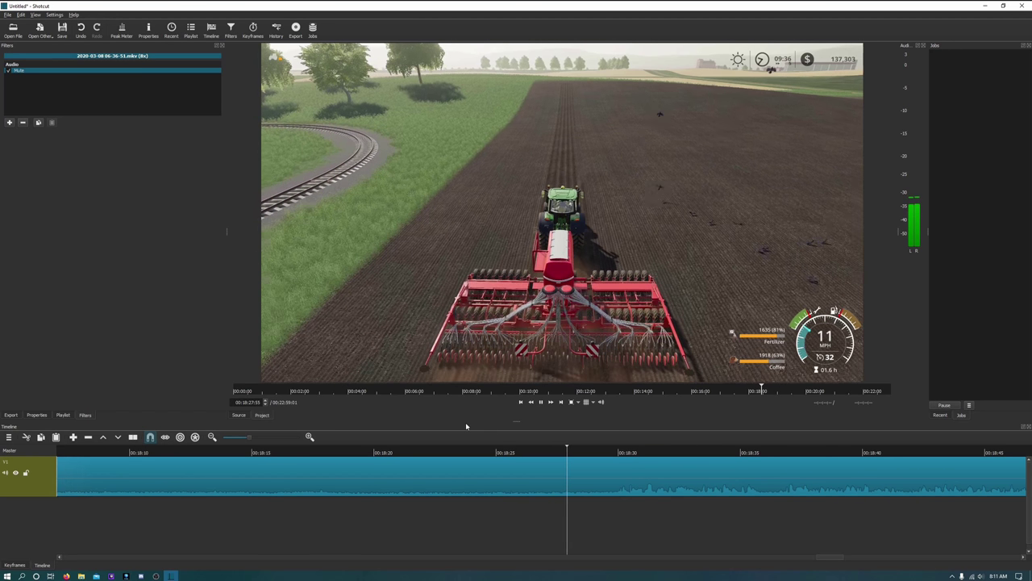
pyautogui.click(520, 453)
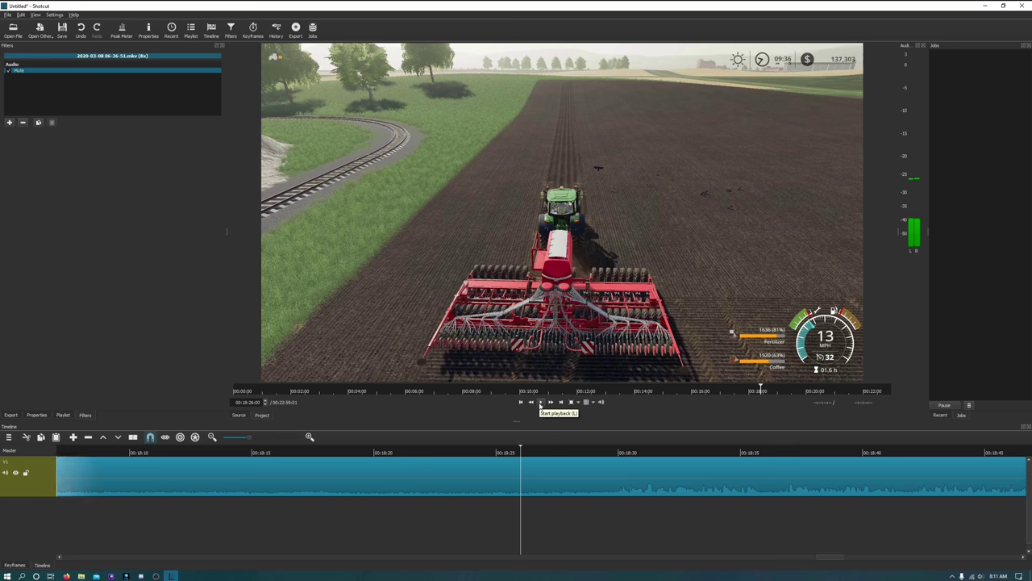
pyautogui.click(541, 405)
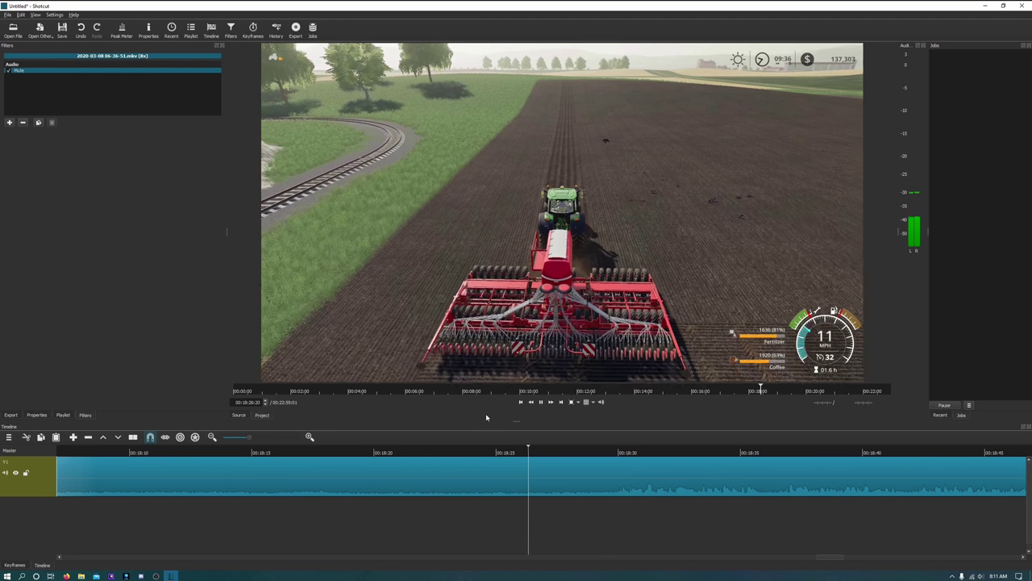
pyautogui.click(538, 402)
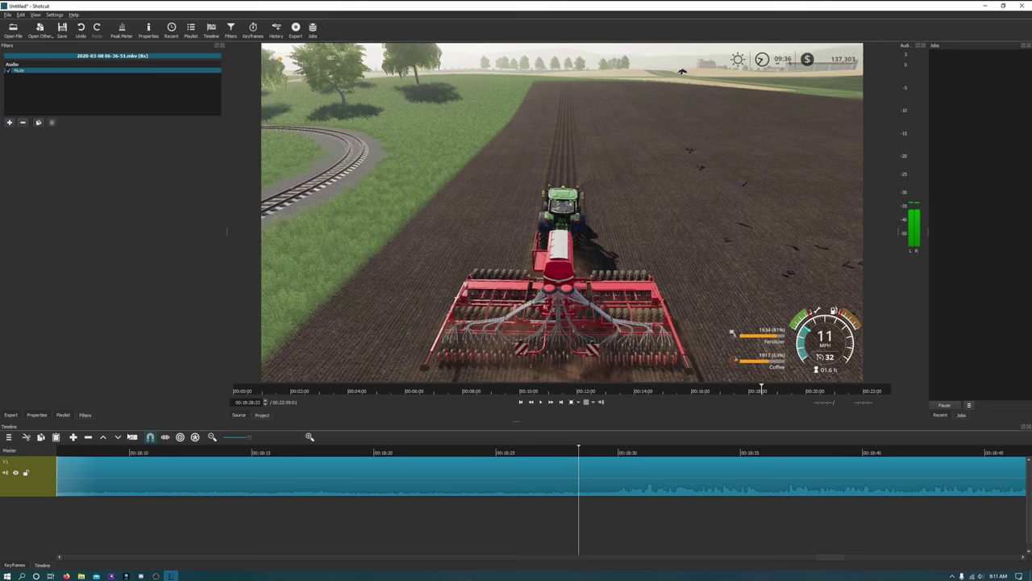
pyautogui.click(132, 436)
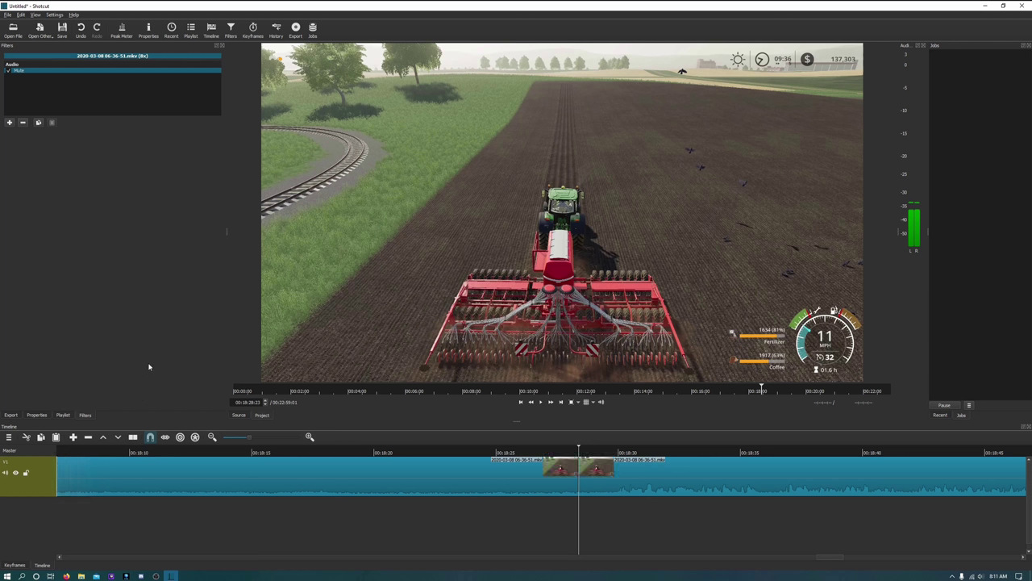
# Set the seeding segment's playback speed to 8x, remove the empty gap that follows it, and return to the cut at its end
pyautogui.click(224, 480)
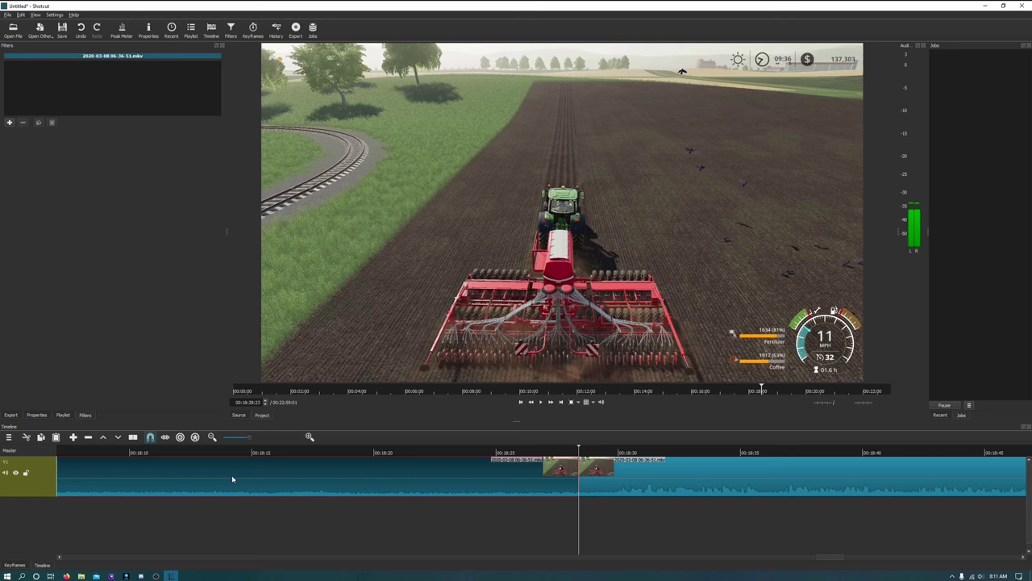
pyautogui.click(42, 415)
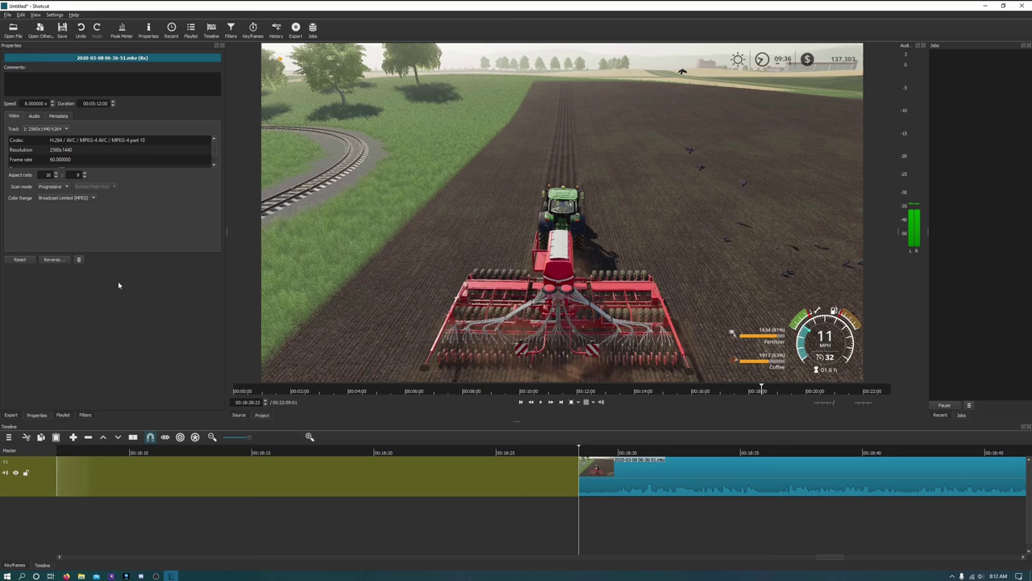
pyautogui.rightClick(185, 466)
pyautogui.click(197, 468)
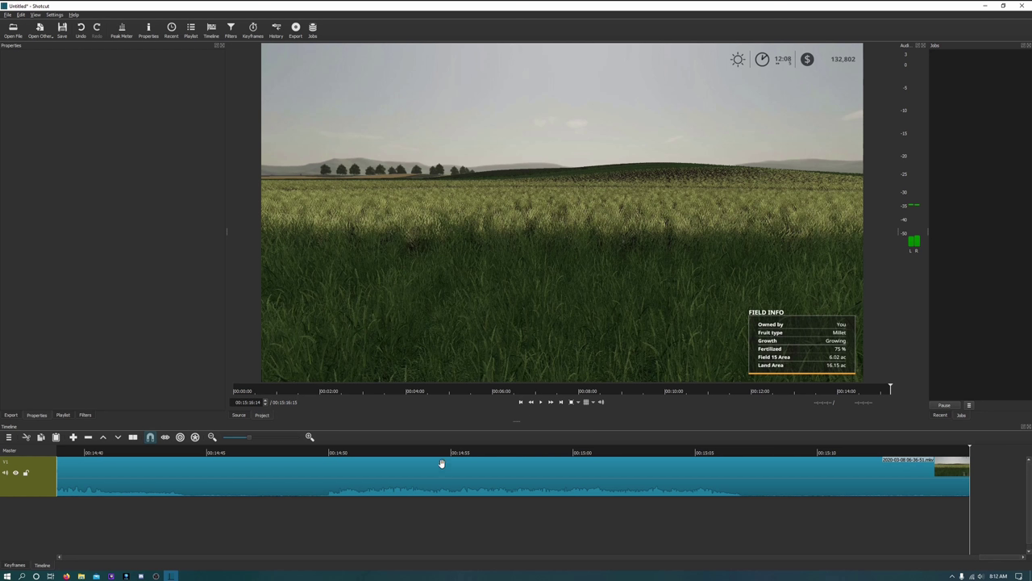
pyautogui.click(521, 403)
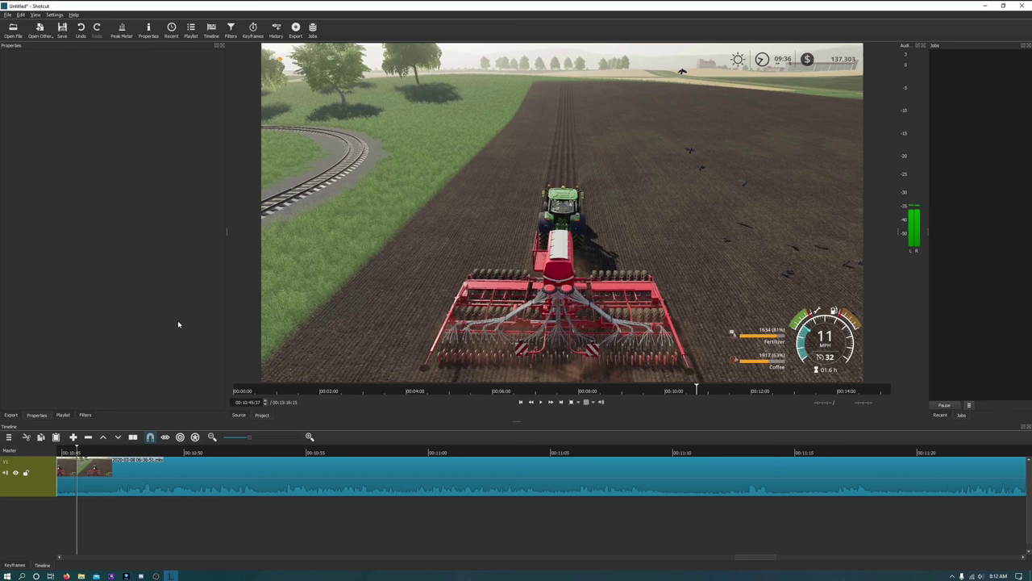
# Silence the 8x seeding segment by adding a Mute audio filter to it
pyautogui.scroll(5, 207, 479)
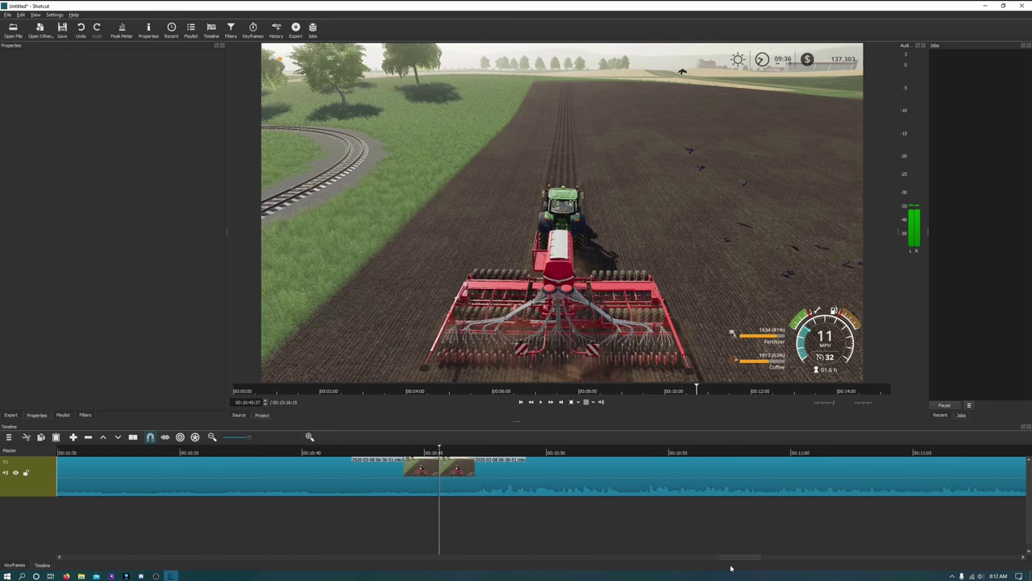
pyautogui.click(211, 483)
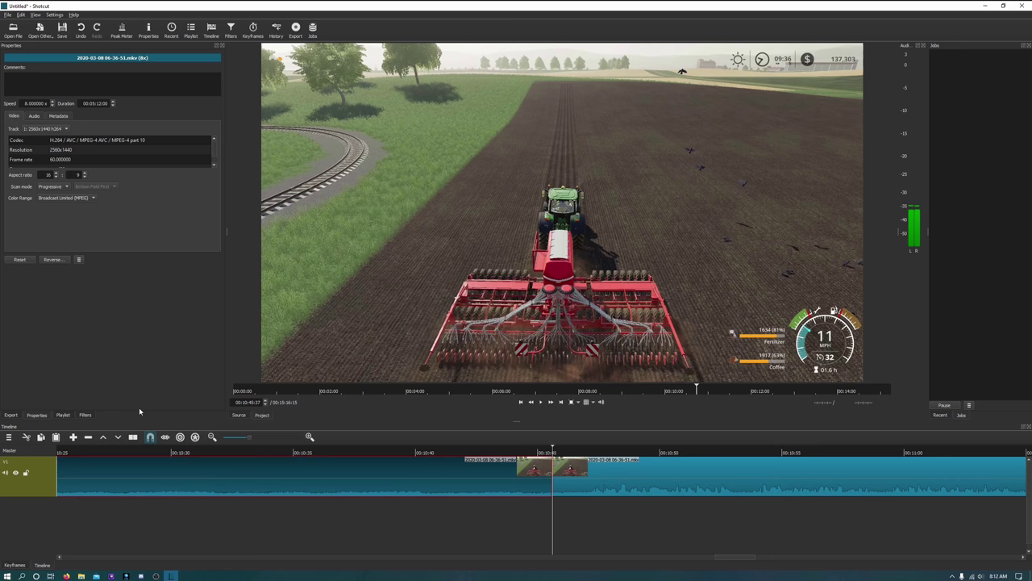
pyautogui.click(86, 416)
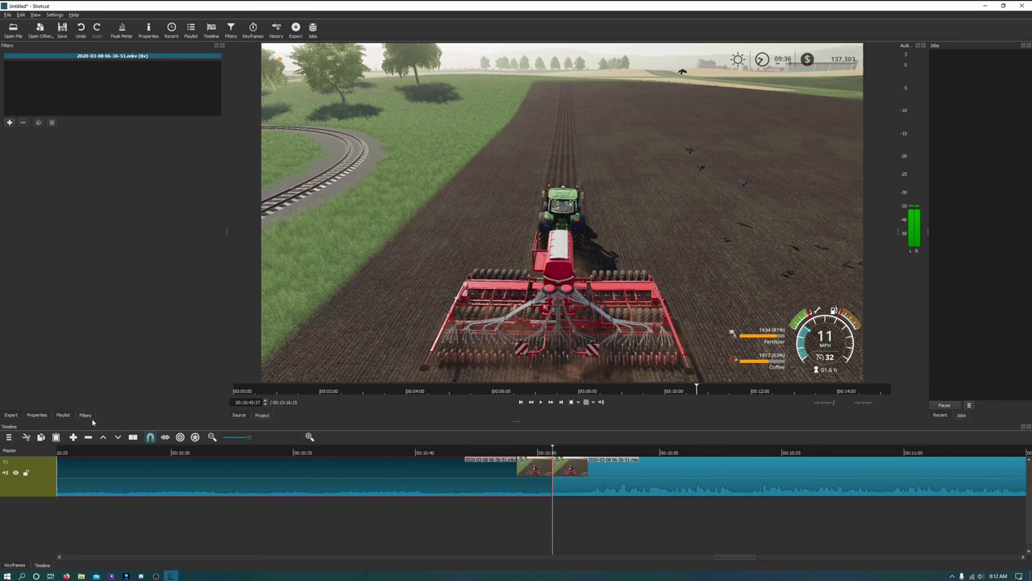
pyautogui.click(9, 125)
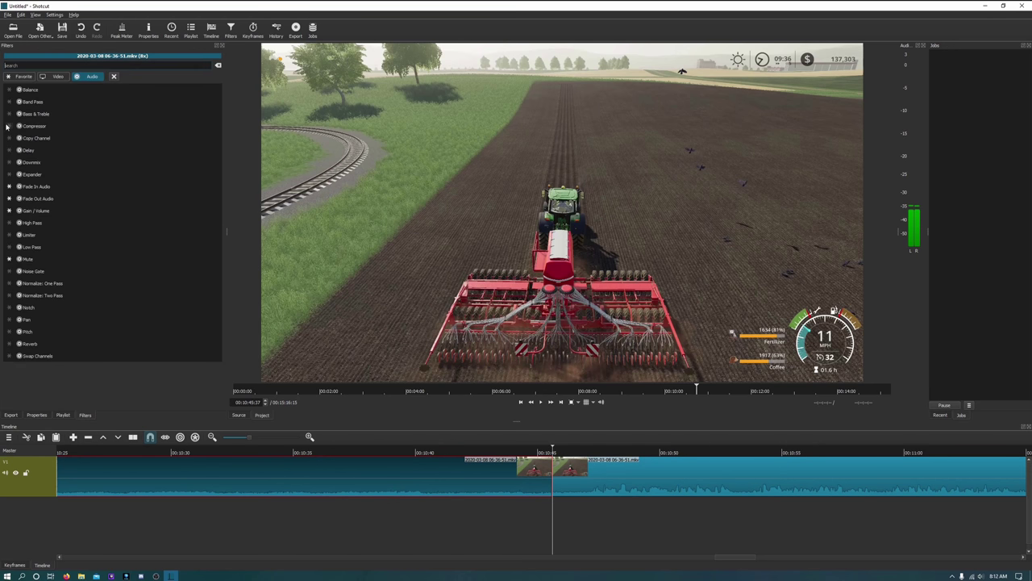
pyautogui.click(21, 262)
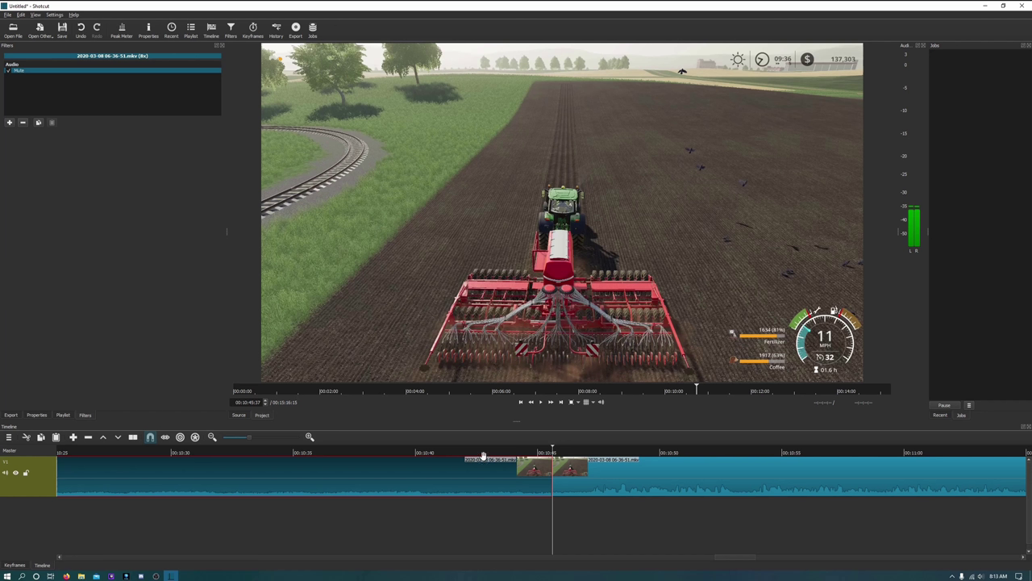
# Play on from the end of the seeding segment and scan the footage up to about 00:12:36
pyautogui.click(540, 403)
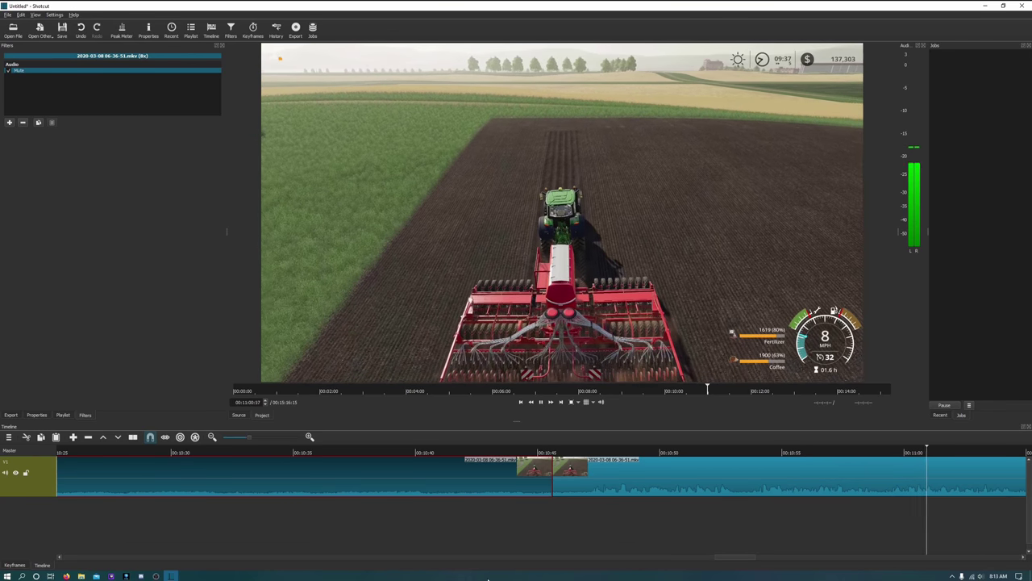
pyautogui.click(543, 403)
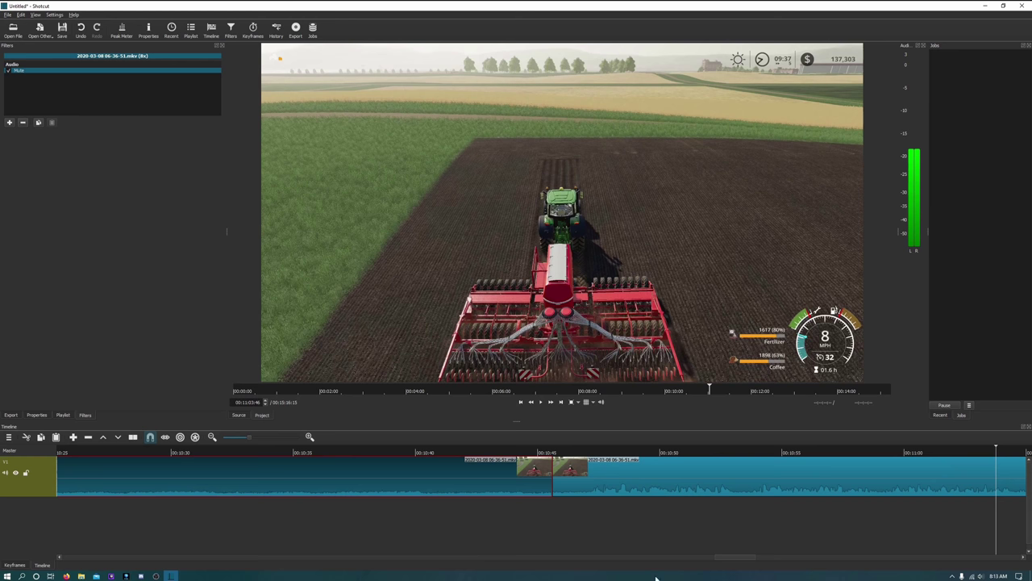
pyautogui.moveTo(731, 557); pyautogui.dragTo(786, 569)
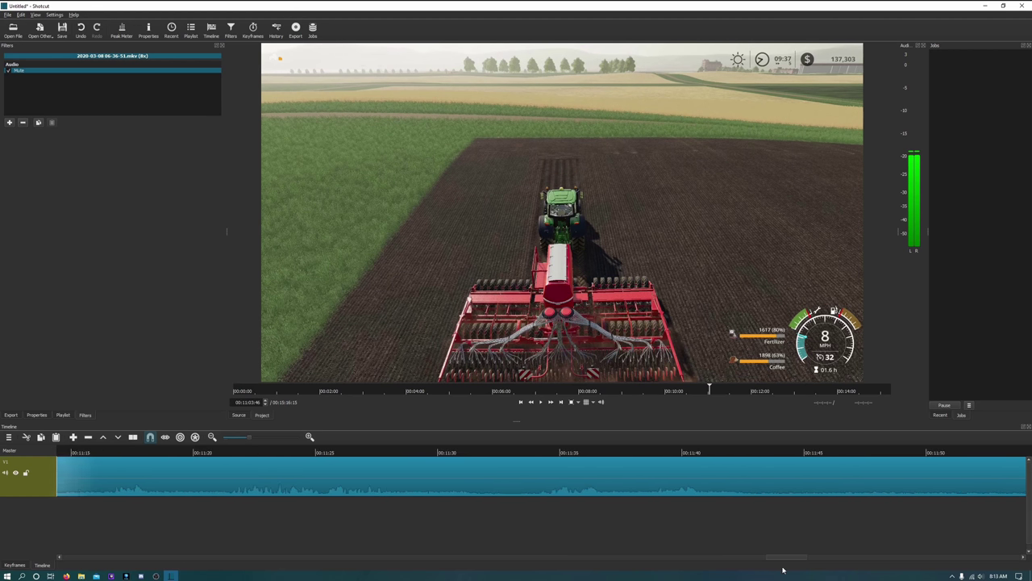
pyautogui.click(639, 452)
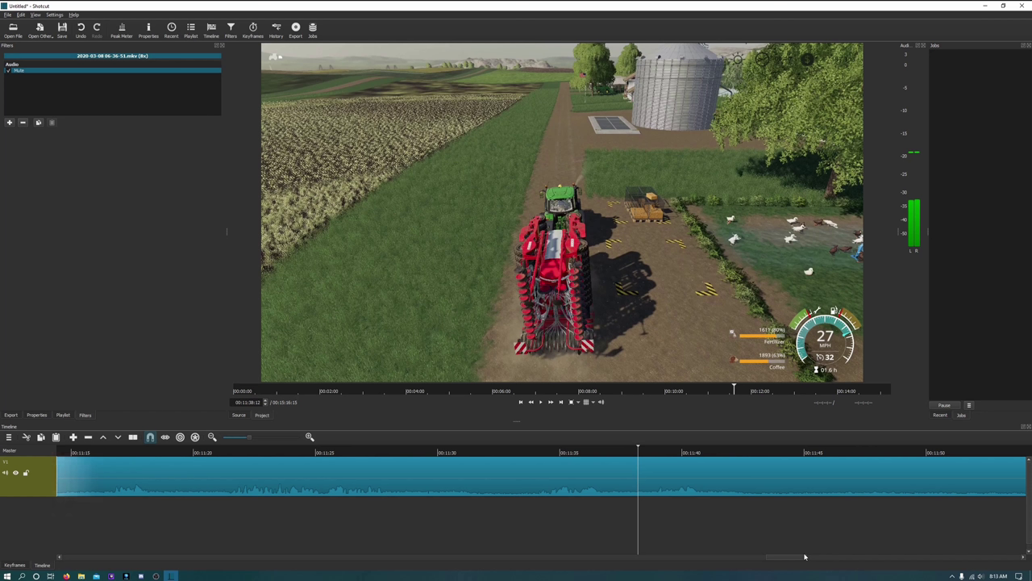
pyautogui.click(806, 453)
pyautogui.click(871, 453)
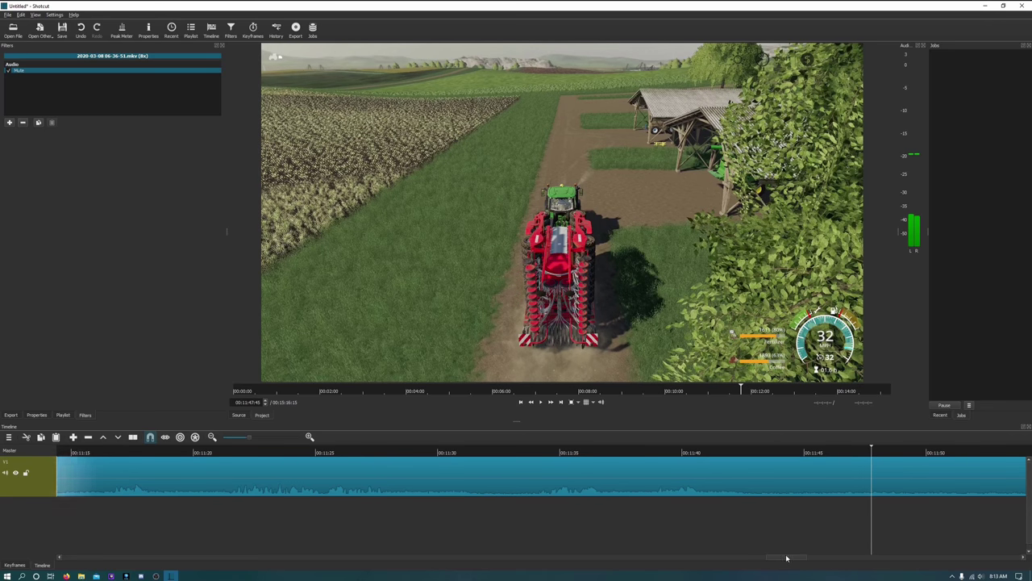
pyautogui.moveTo(788, 556); pyautogui.dragTo(822, 557)
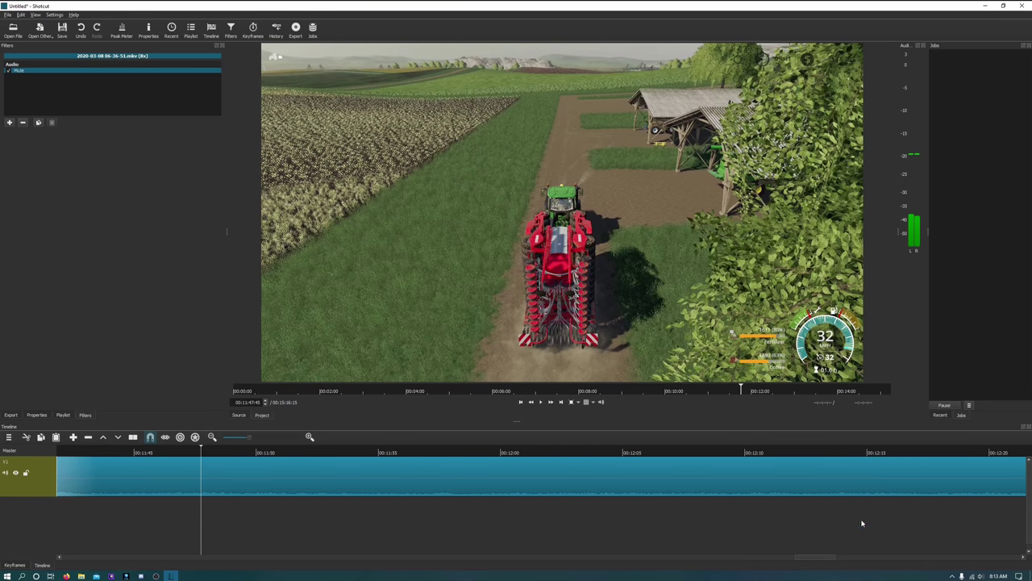
pyautogui.click(912, 452)
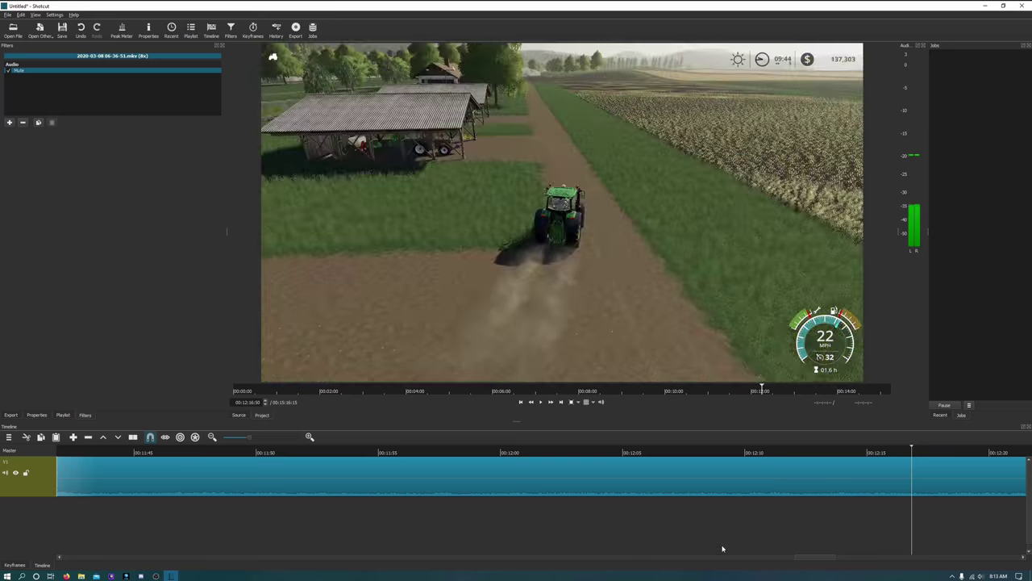
pyautogui.moveTo(817, 559); pyautogui.dragTo(846, 560)
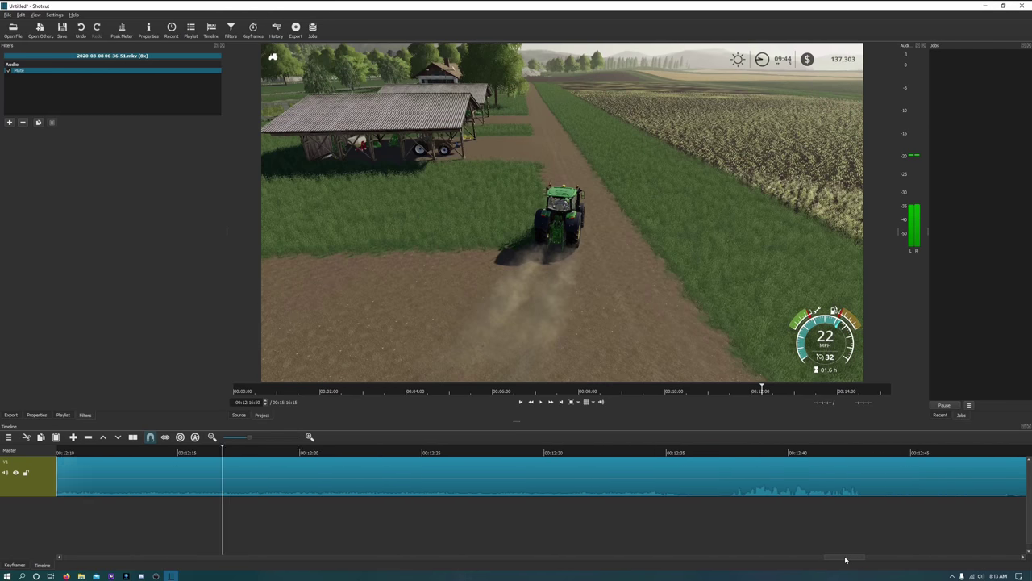
pyautogui.click(692, 457)
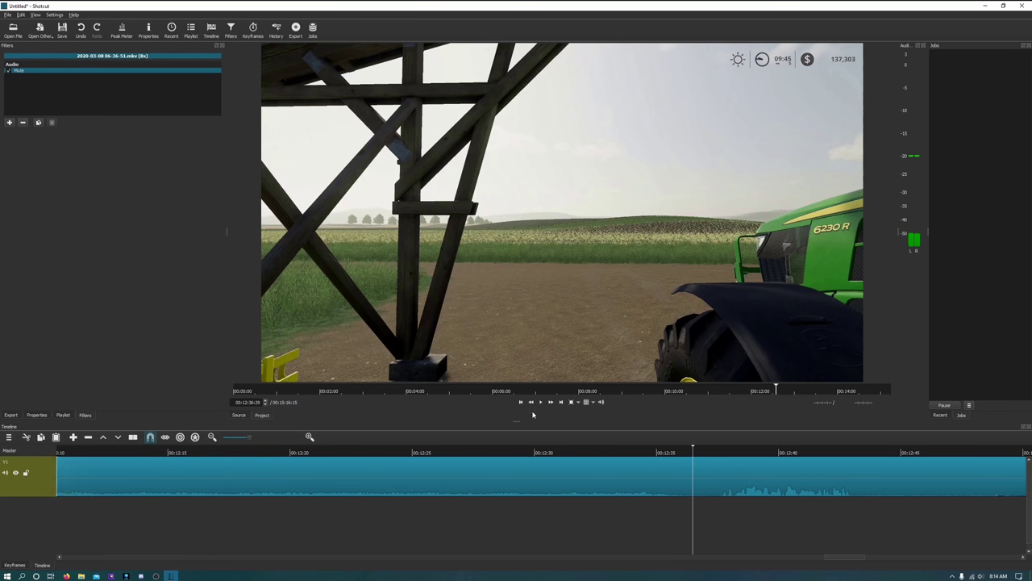
# Play the footage around 00:12:46 to find where the in-game map opens and split the clip just before it at 00:12:46:52
pyautogui.click(541, 401)
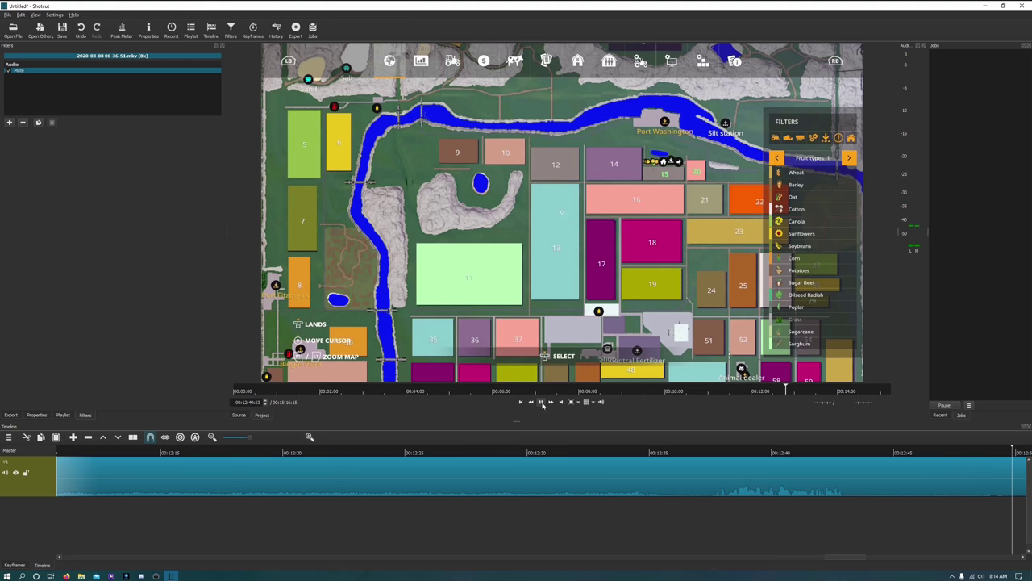
pyautogui.click(935, 453)
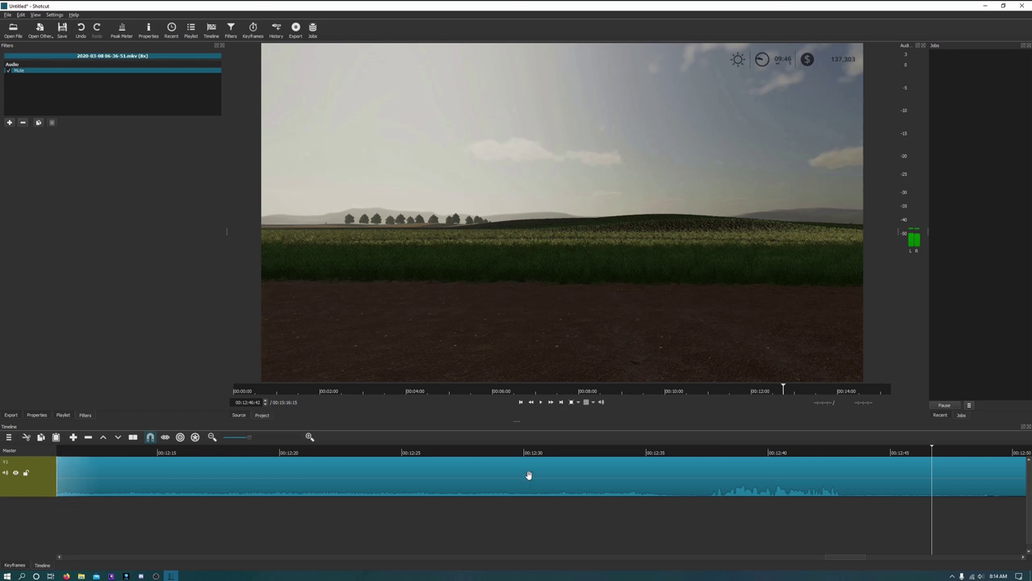
pyautogui.click(542, 402)
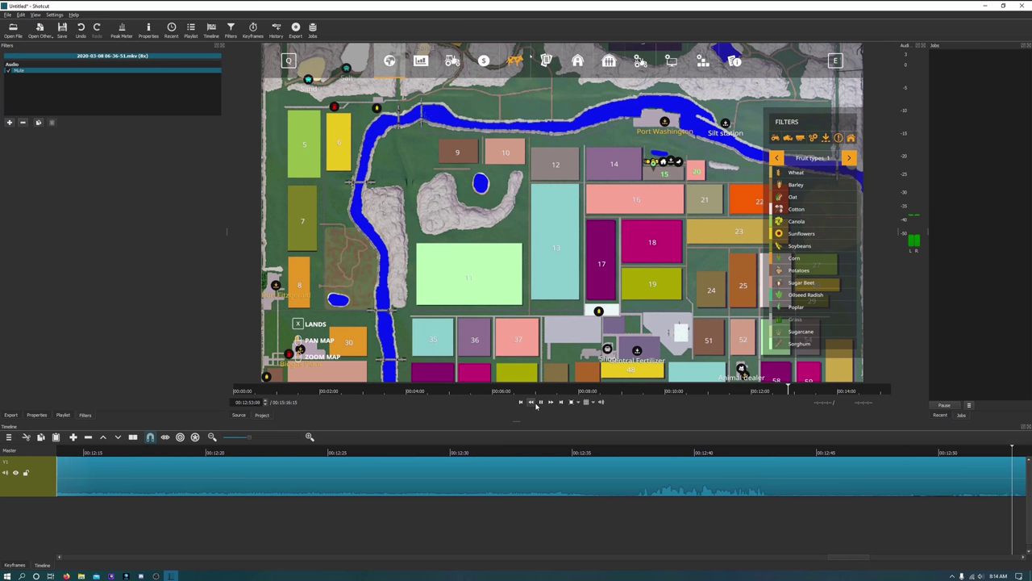
pyautogui.click(852, 453)
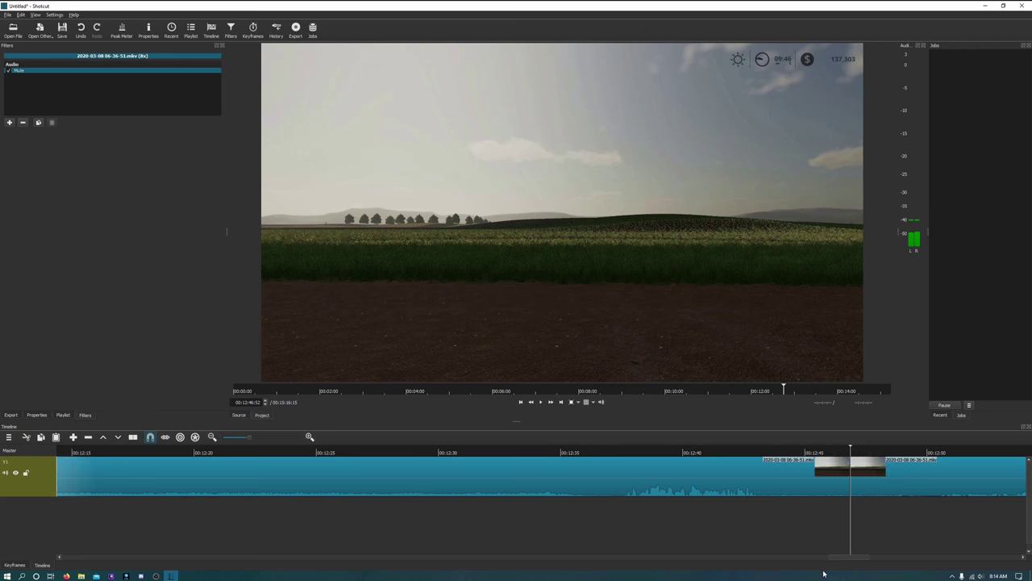
# Scan past the map and placeables menu footage to the shot of the parked tractors and split the clip at 00:13:46:20
pyautogui.moveTo(836, 560); pyautogui.dragTo(859, 559)
pyautogui.click(831, 454)
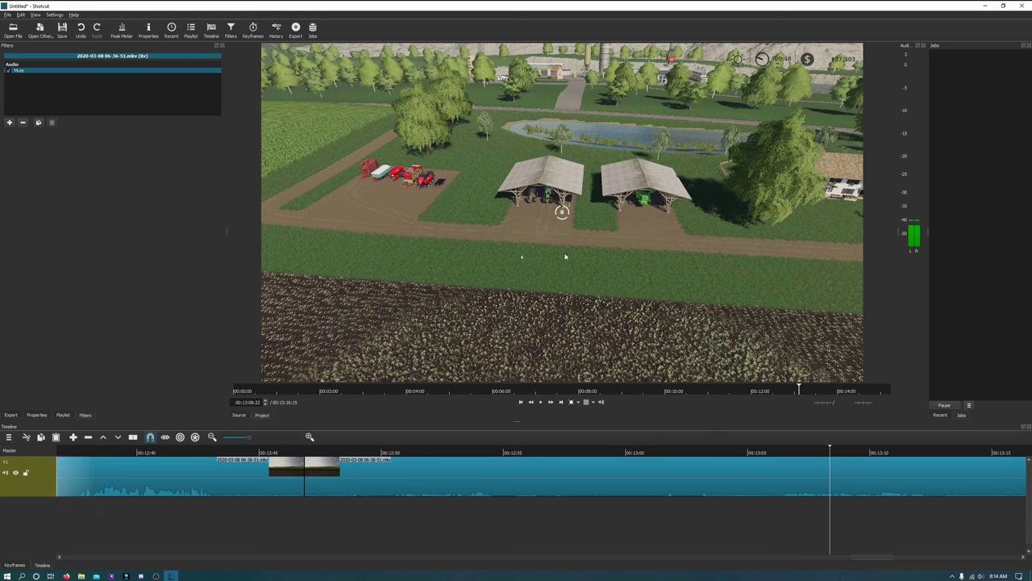
pyautogui.moveTo(872, 564); pyautogui.dragTo(888, 564)
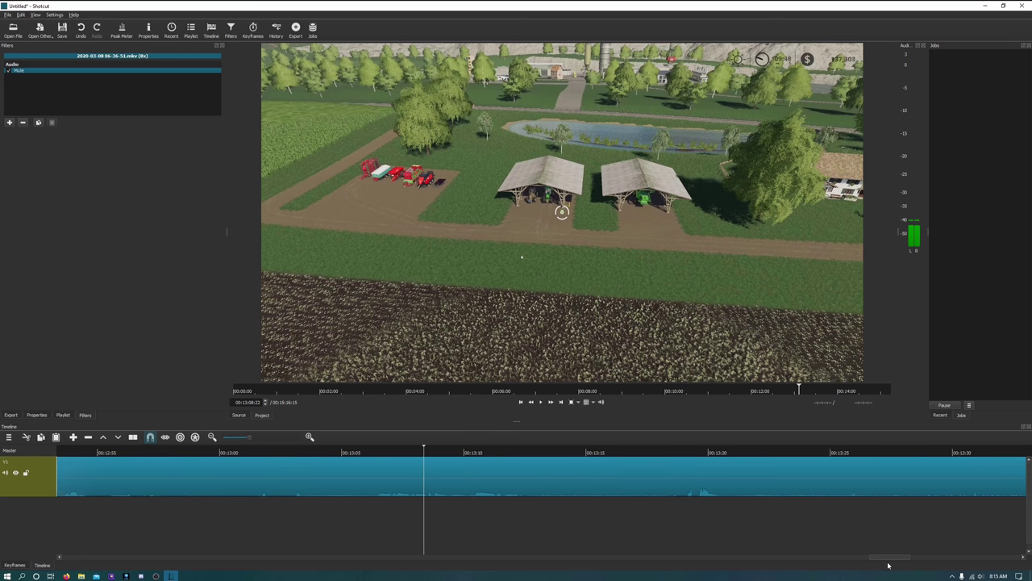
pyautogui.click(690, 455)
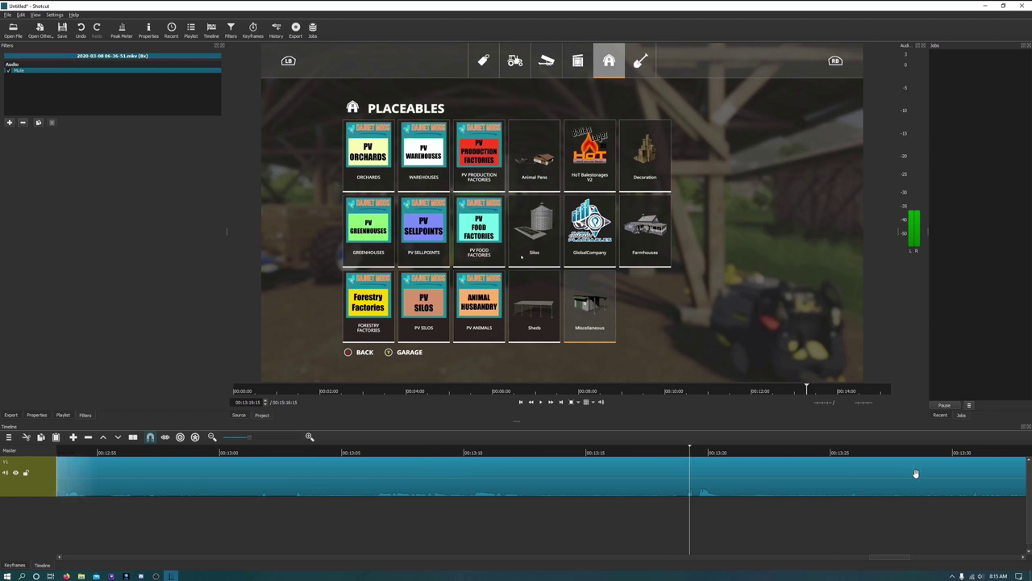
pyautogui.moveTo(895, 560); pyautogui.dragTo(913, 558)
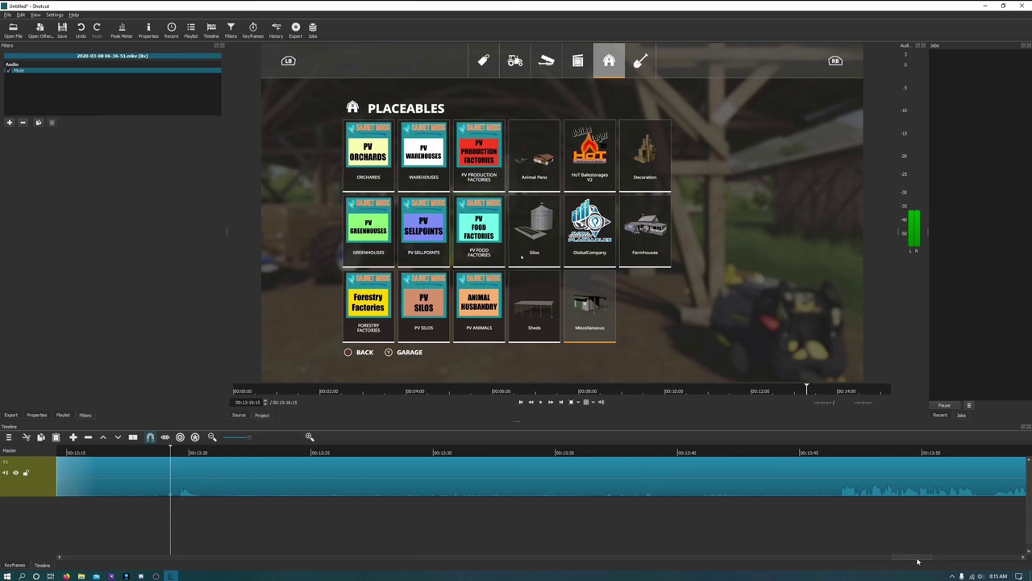
pyautogui.click(781, 452)
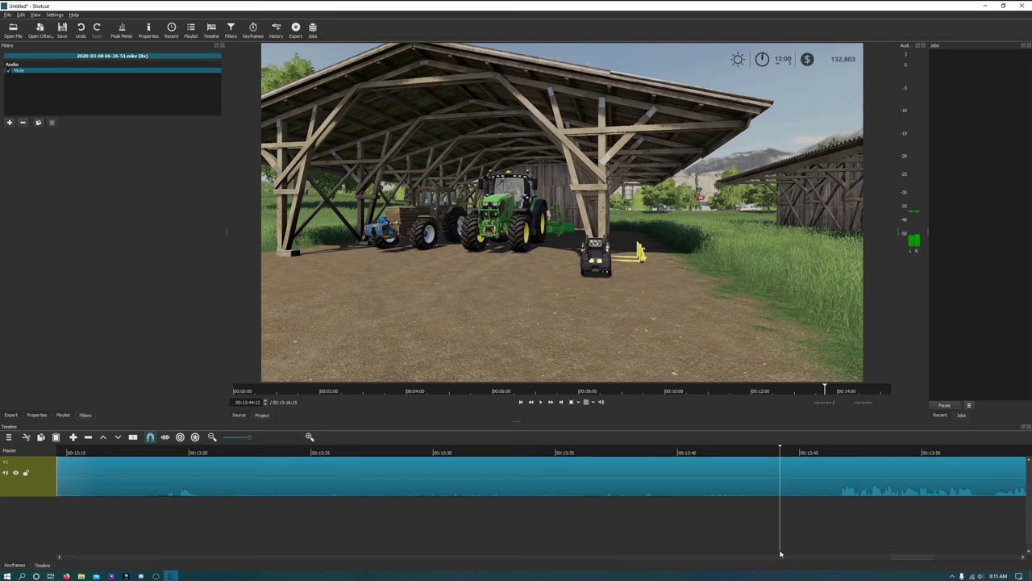
pyautogui.click(541, 402)
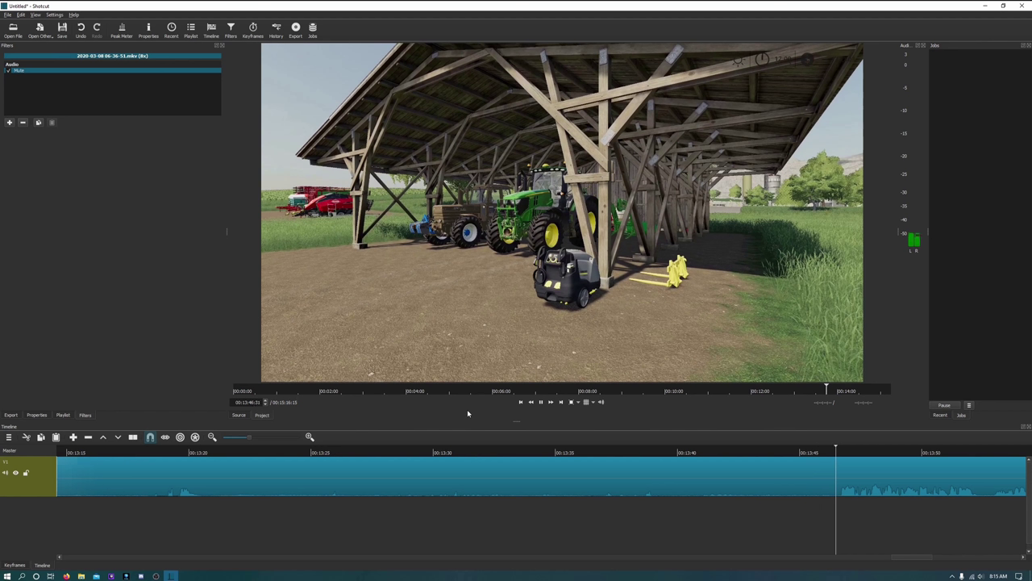
pyautogui.click(541, 402)
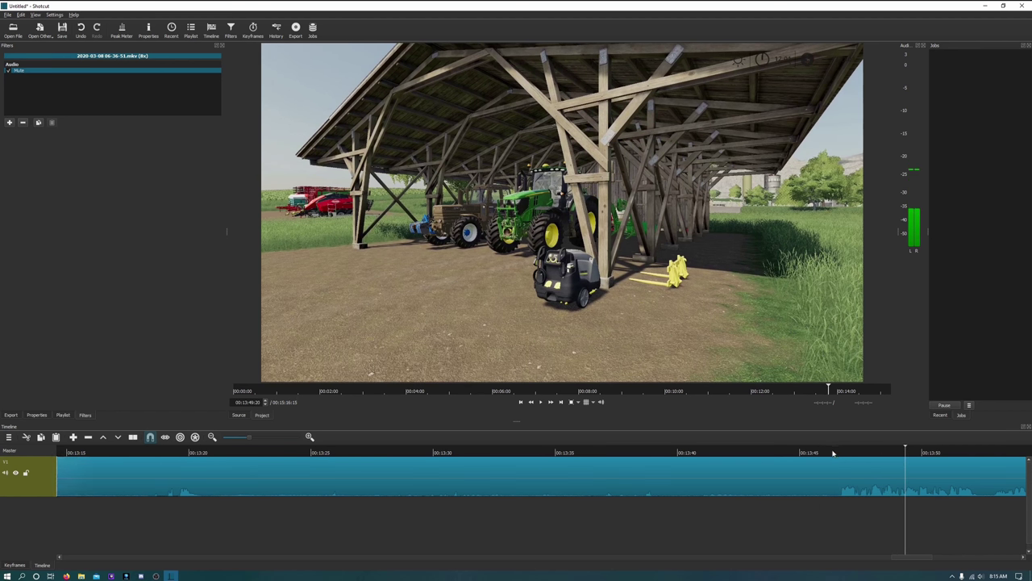
pyautogui.click(833, 454)
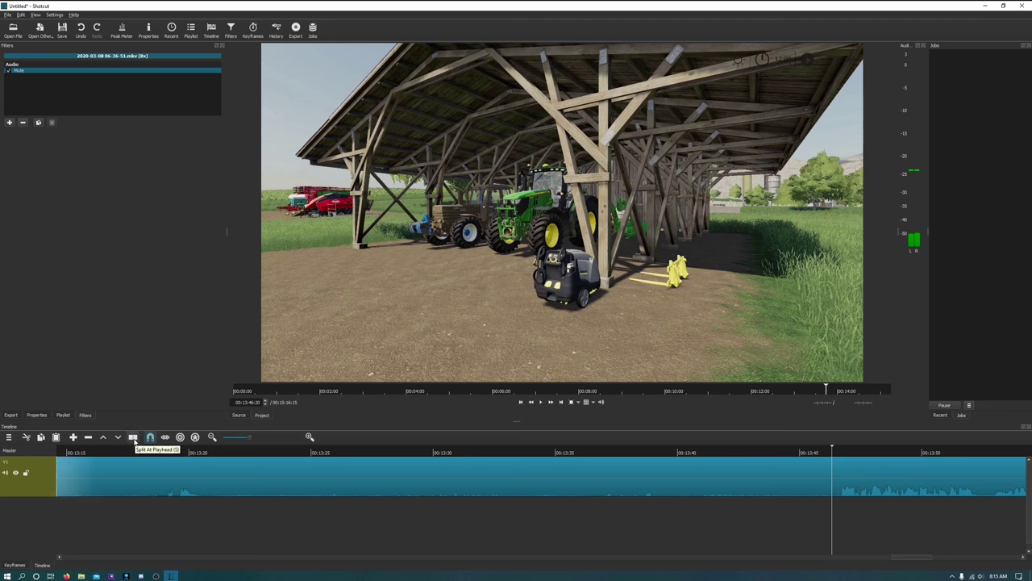
pyautogui.click(135, 439)
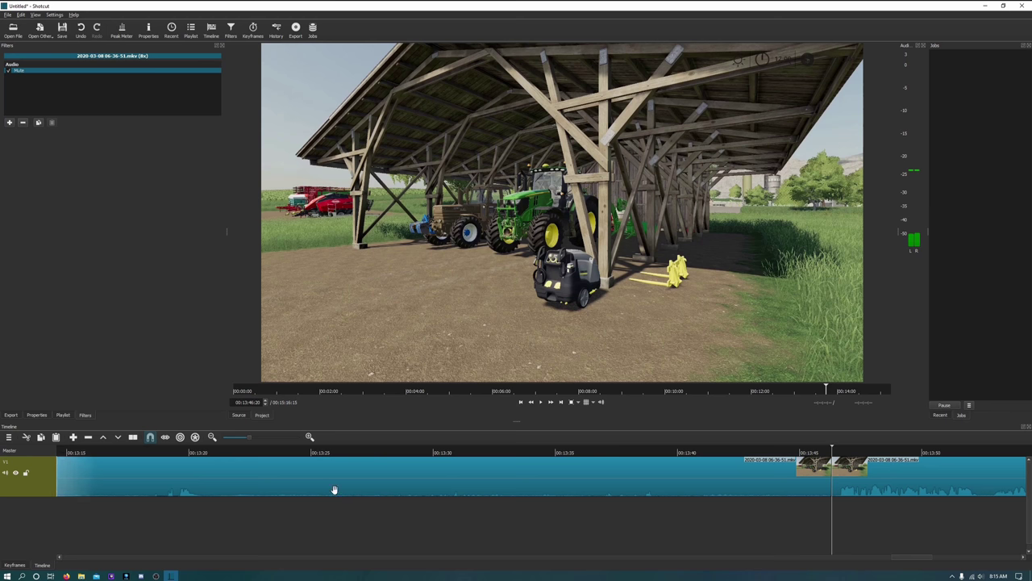
# Remove the segment between the cuts at 00:12:46:52 and 00:13:46:20 from the timeline, closing the gap
pyautogui.click(233, 473)
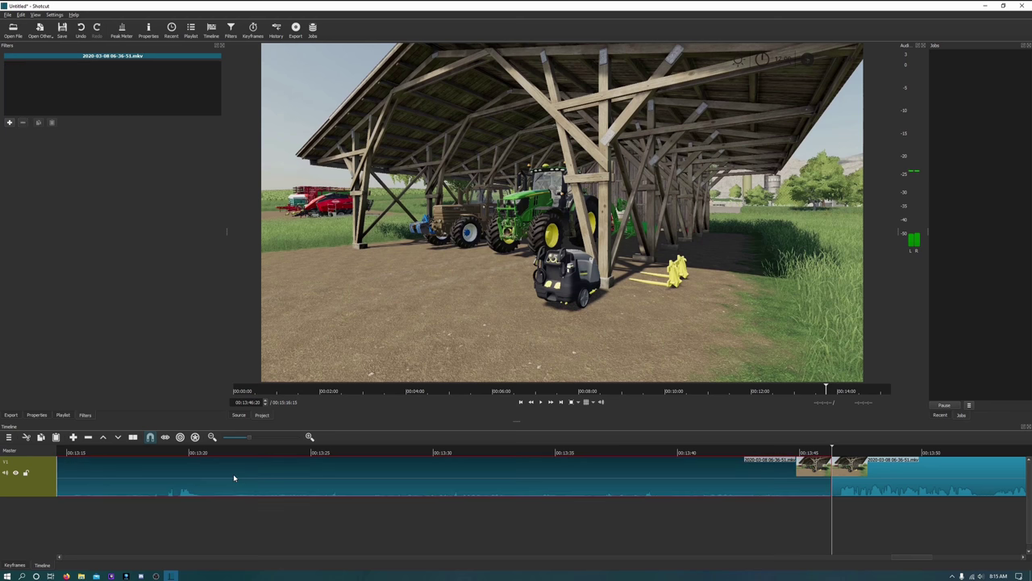
pyautogui.rightClick(233, 474)
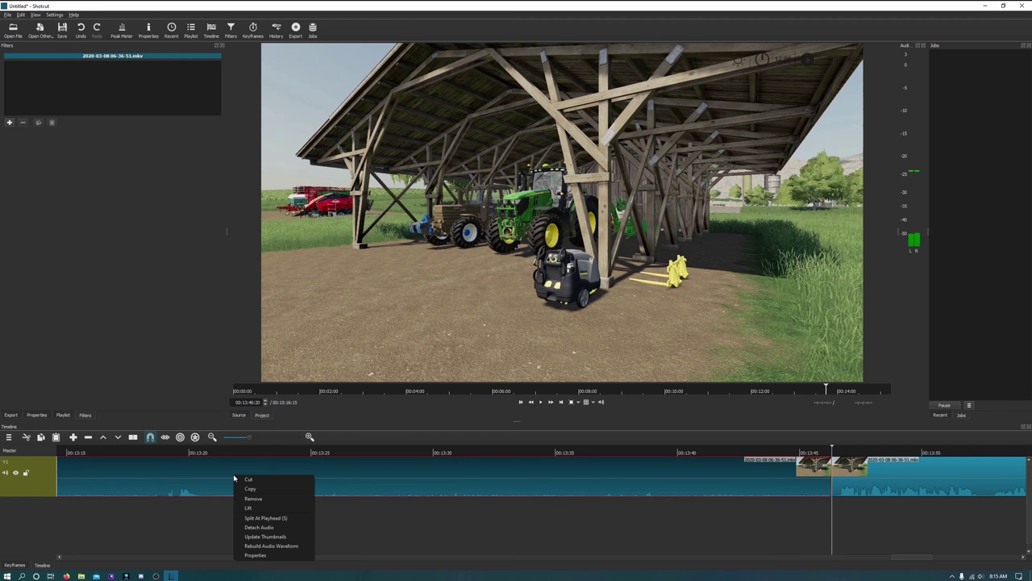
pyautogui.click(258, 499)
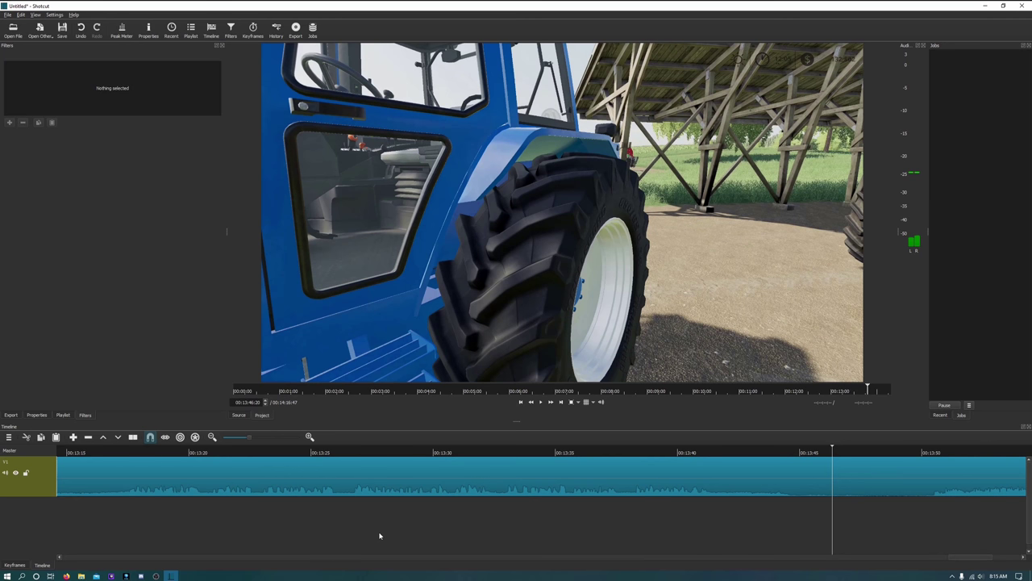
# Return to the join left by the removed segment and play across it from about 00:12:44 to check the cut
pyautogui.click(525, 402)
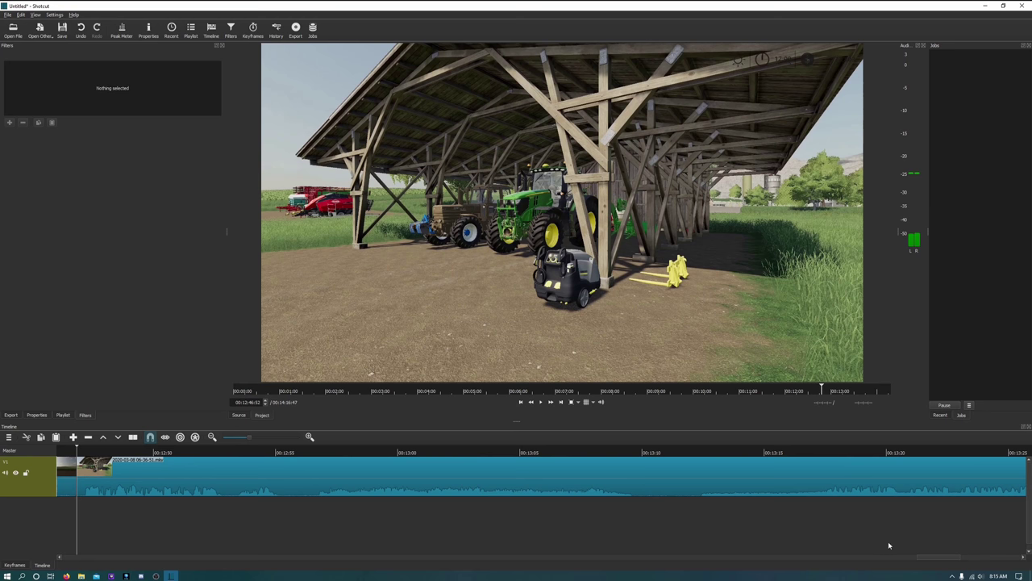
pyautogui.scroll(3, 127, 476)
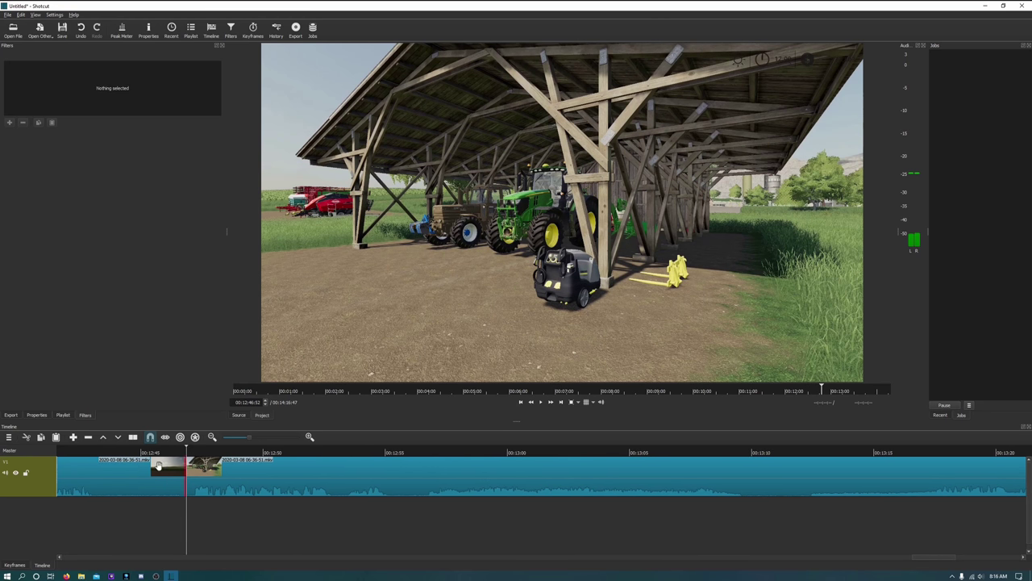
pyautogui.click(125, 455)
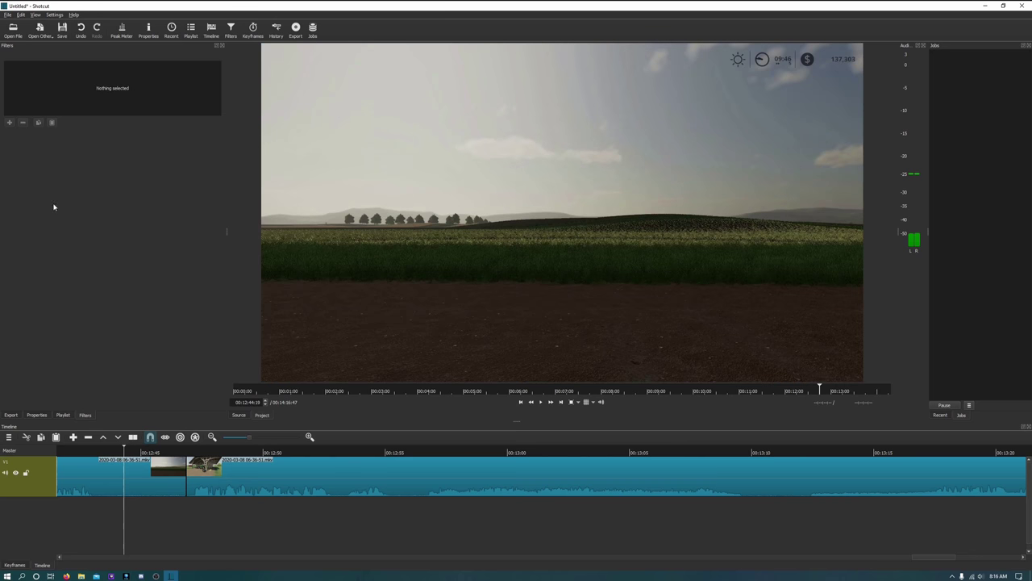
pyautogui.click(542, 402)
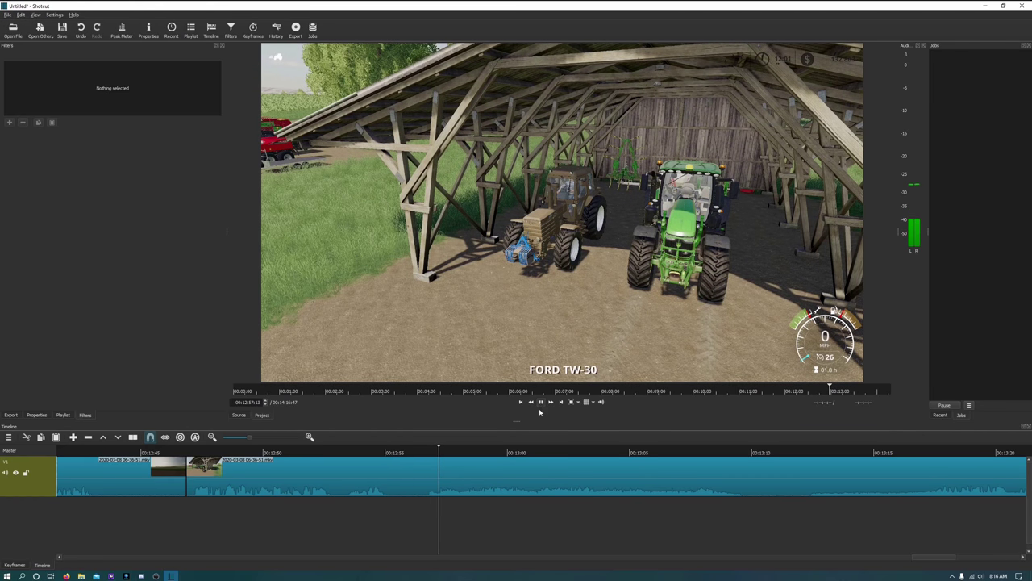
pyautogui.press('space')
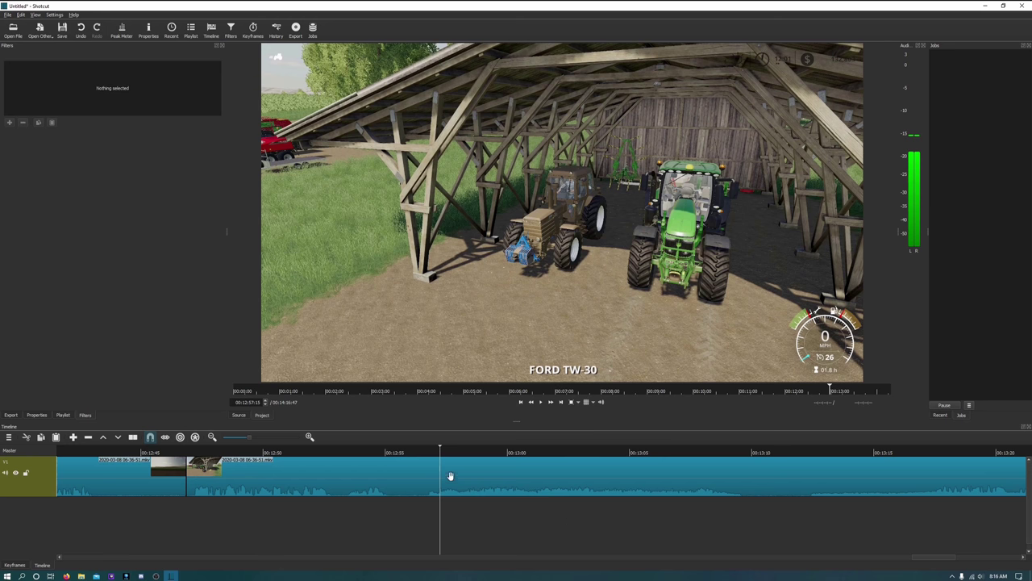
# Overlap the clip after the 00:12:46:52 cut slightly onto the preceding clip to create a short transition at the join
pyautogui.click(425, 475)
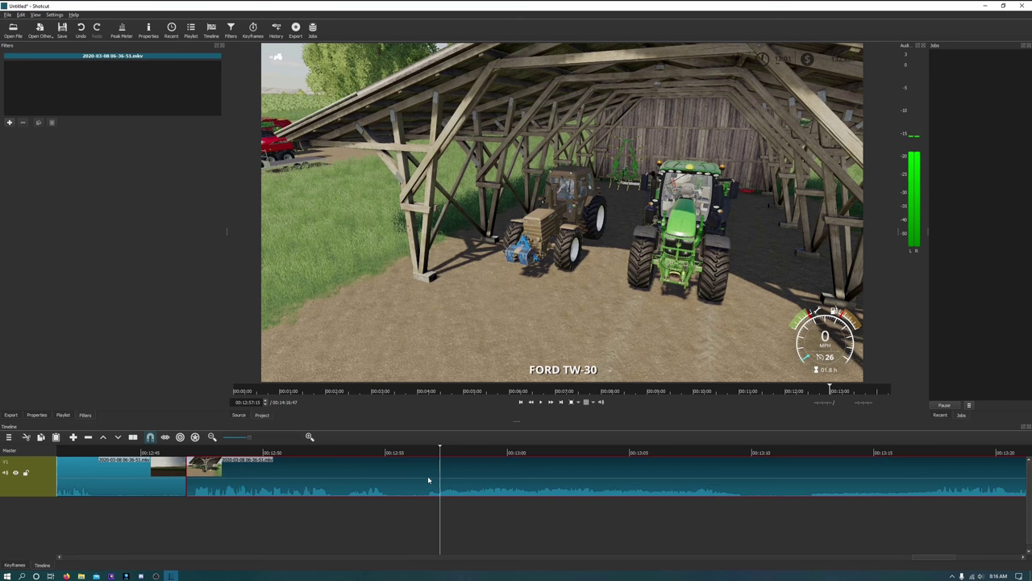
pyautogui.moveTo(426, 475); pyautogui.dragTo(413, 482)
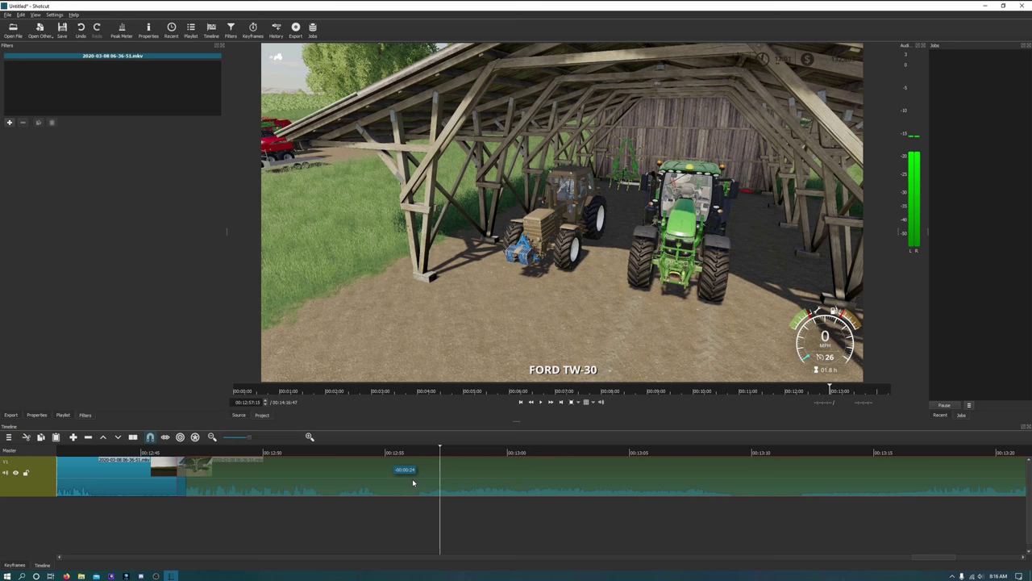
pyautogui.moveTo(413, 483); pyautogui.dragTo(413, 482)
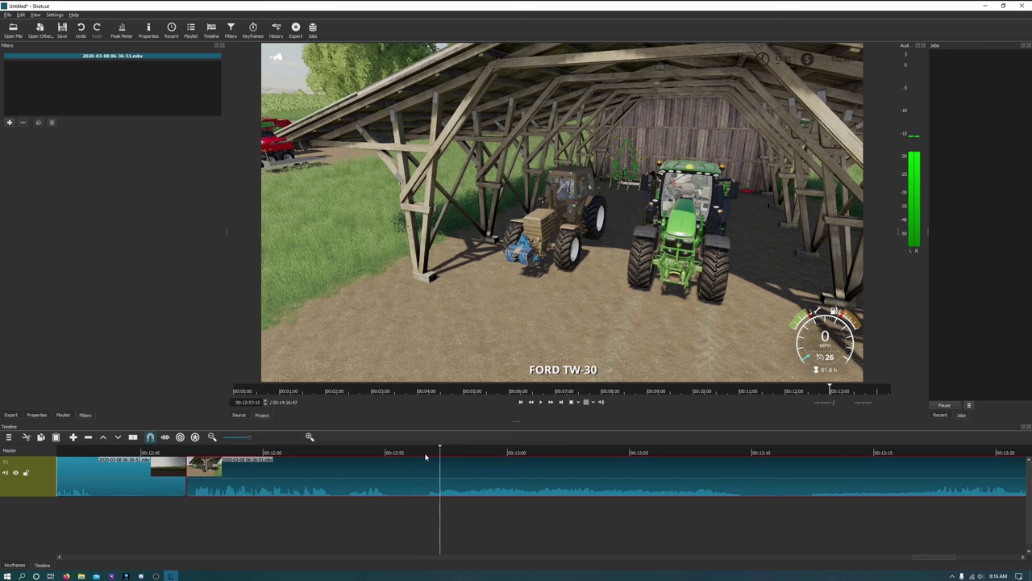
pyautogui.moveTo(402, 483); pyautogui.dragTo(260, 565)
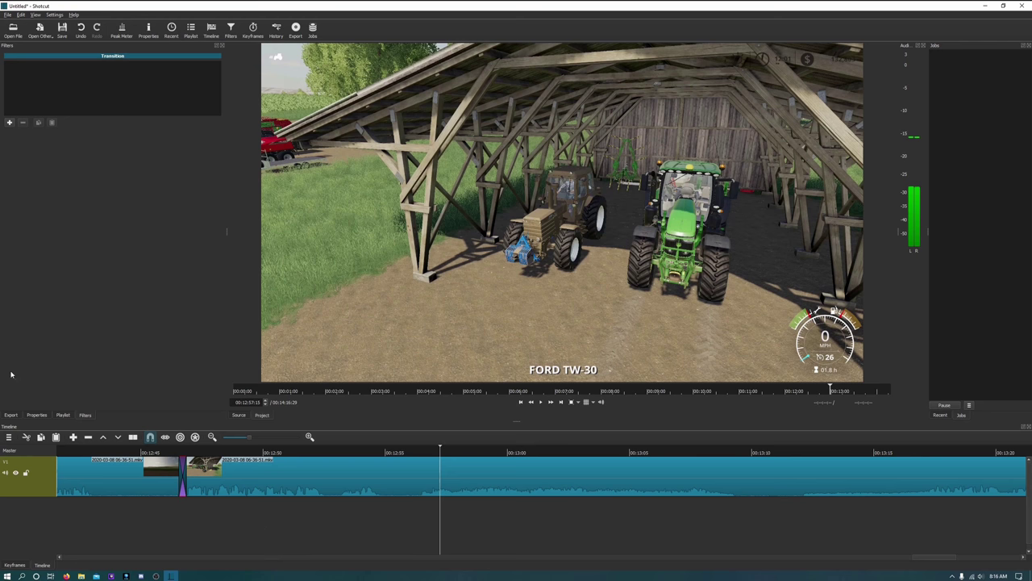
# Set the video style of the new transition to Iris Circle
pyautogui.click(38, 414)
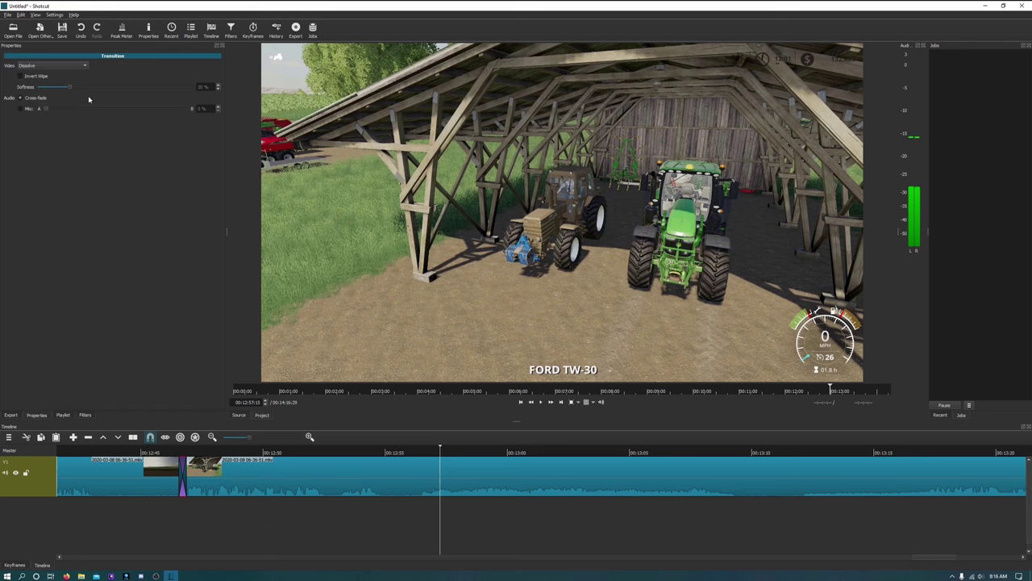
pyautogui.click(51, 66)
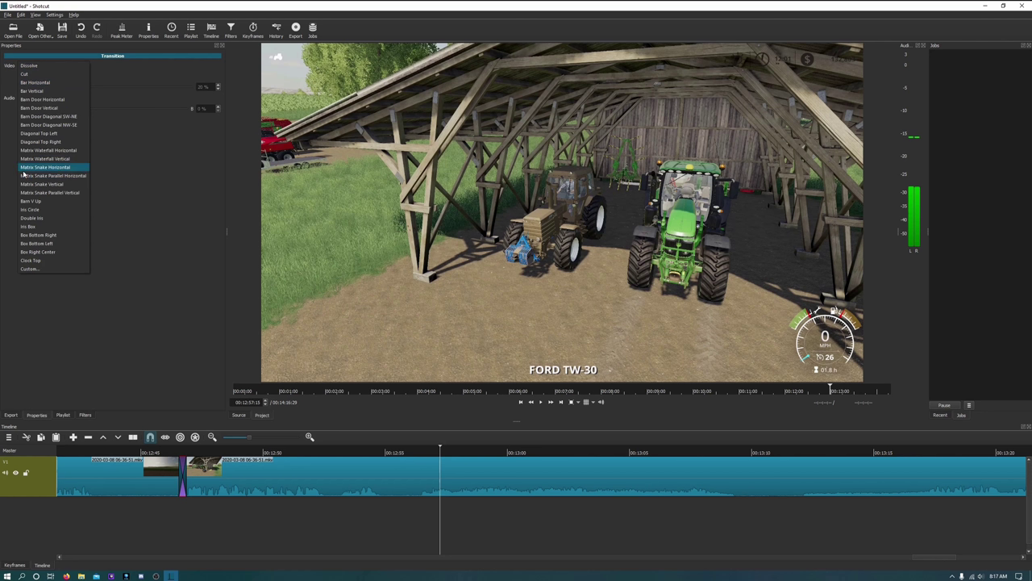
pyautogui.click(38, 211)
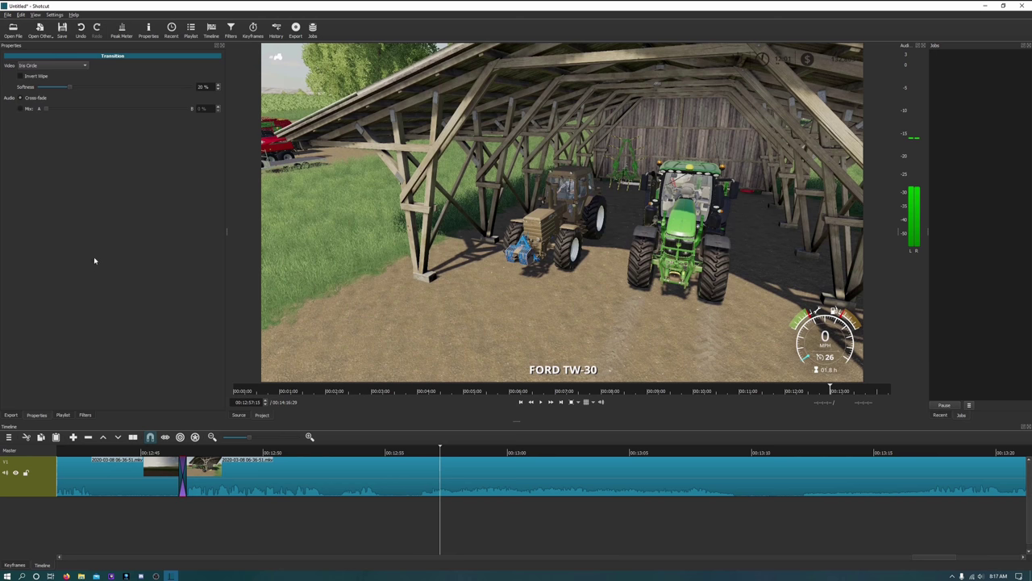
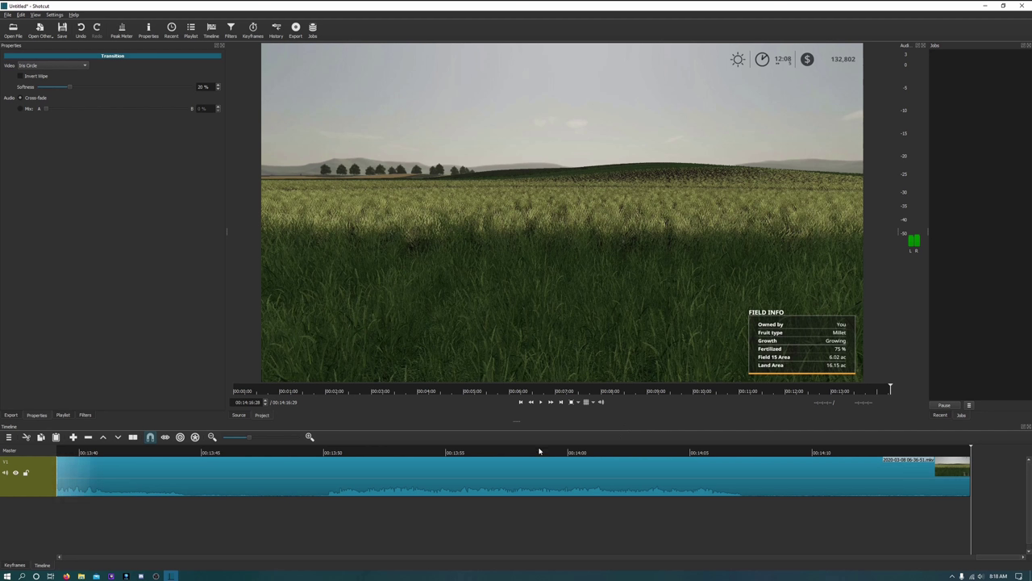
# Browse the video filters for the final clip on the timeline and mark Elastic Scale as a favorite
pyautogui.click(285, 479)
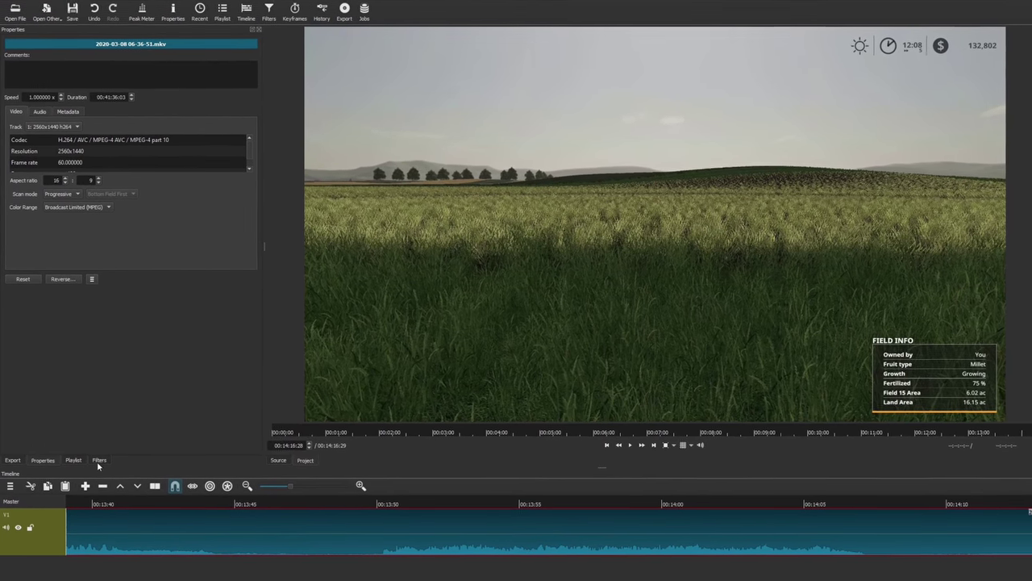
pyautogui.click(99, 461)
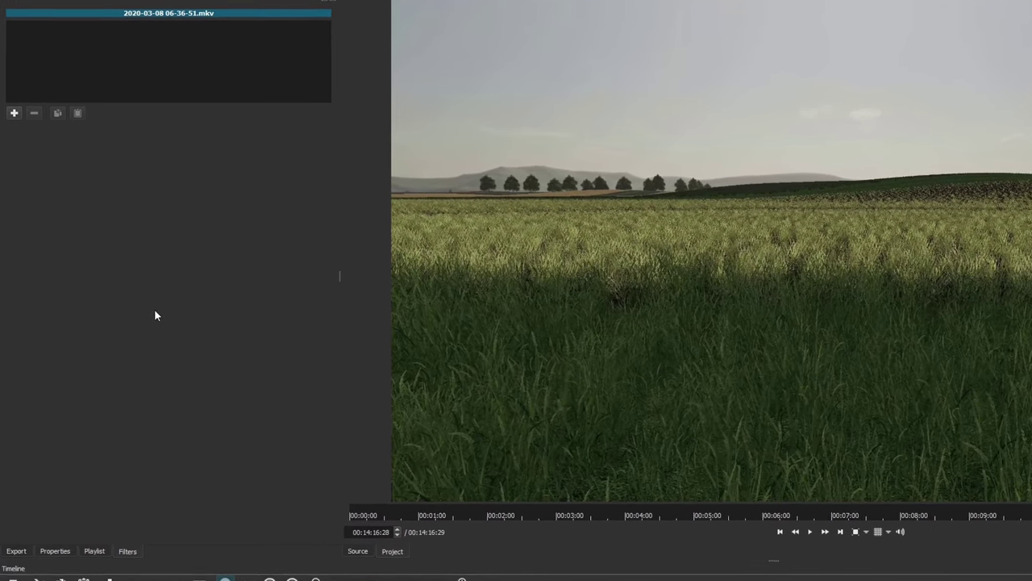
pyautogui.click(16, 117)
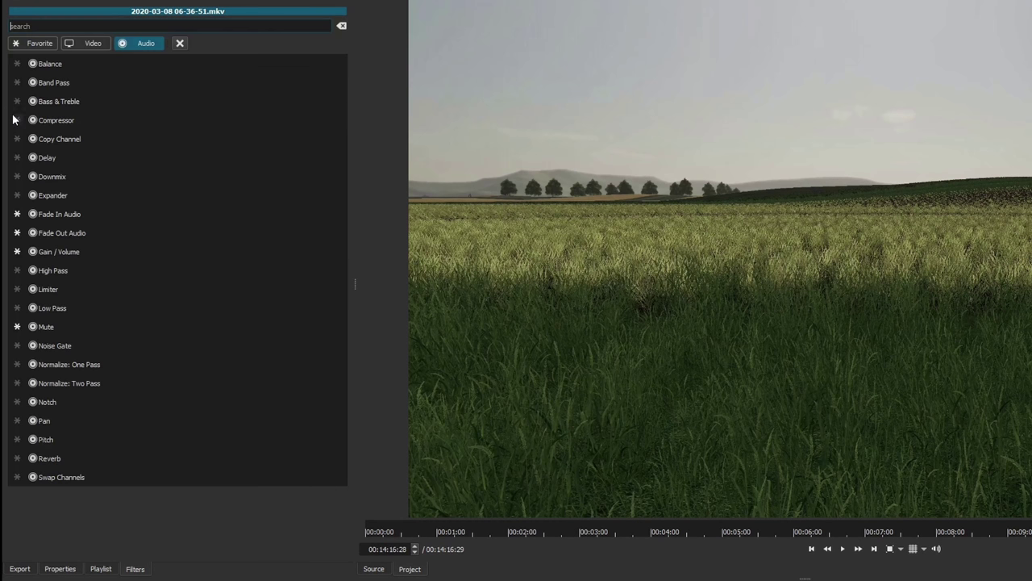
pyautogui.click(91, 46)
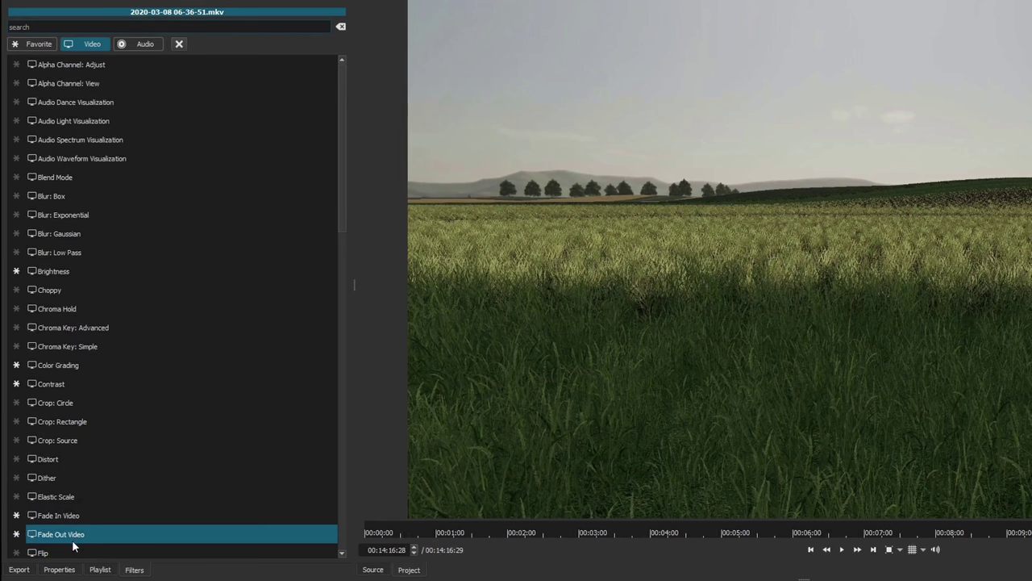
pyautogui.scroll(-1, 69, 539)
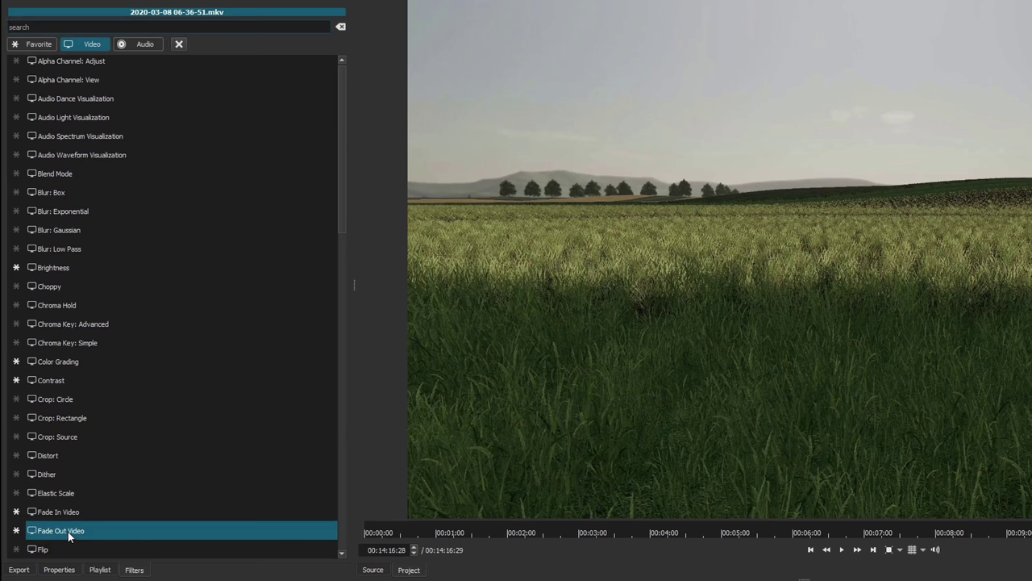
pyautogui.click(15, 493)
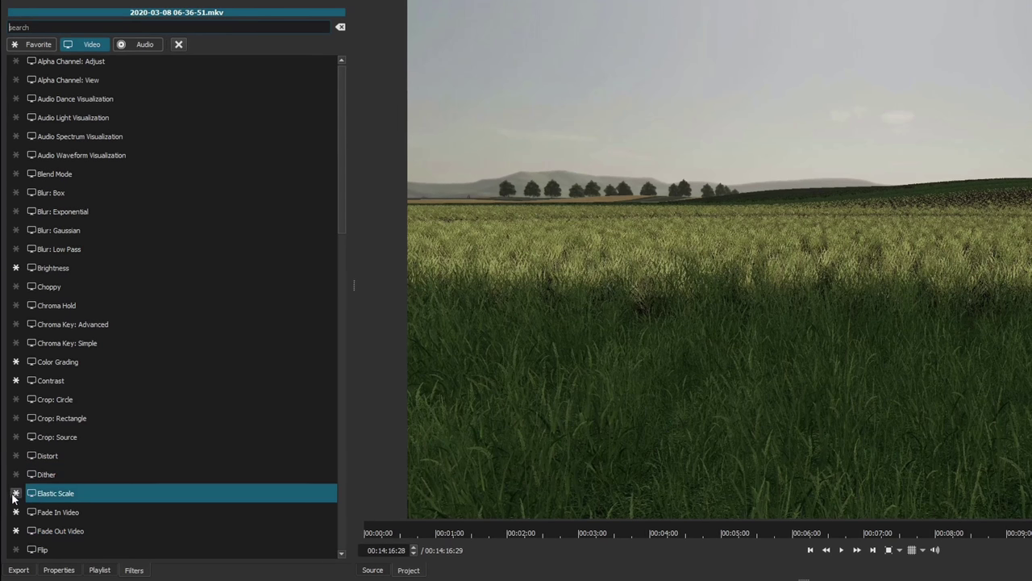
# Add the Fade Out Video filter to the final clip and play its ending from about 00:14:13 to check the fade
pyautogui.click(70, 532)
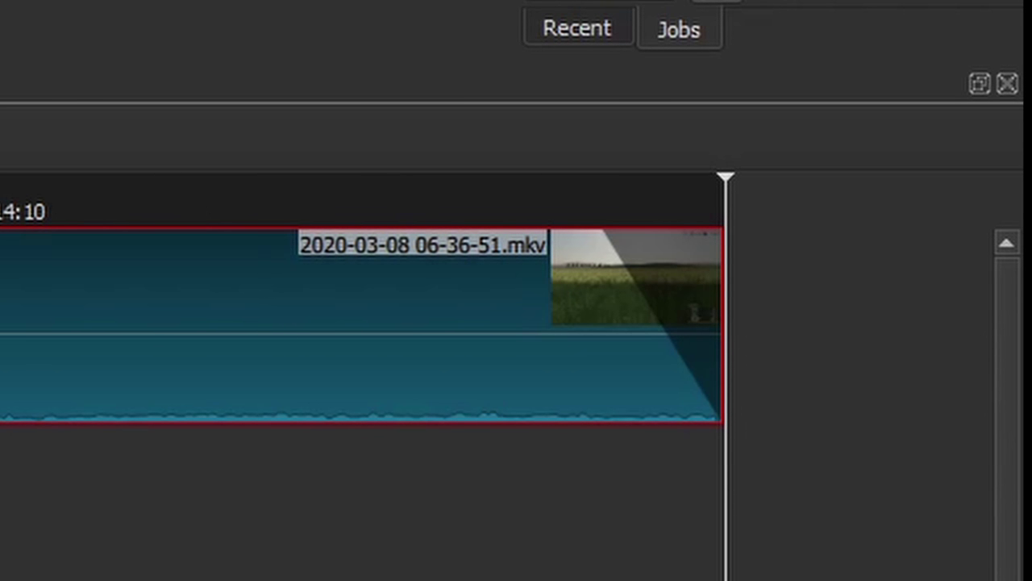
pyautogui.click(363, 213)
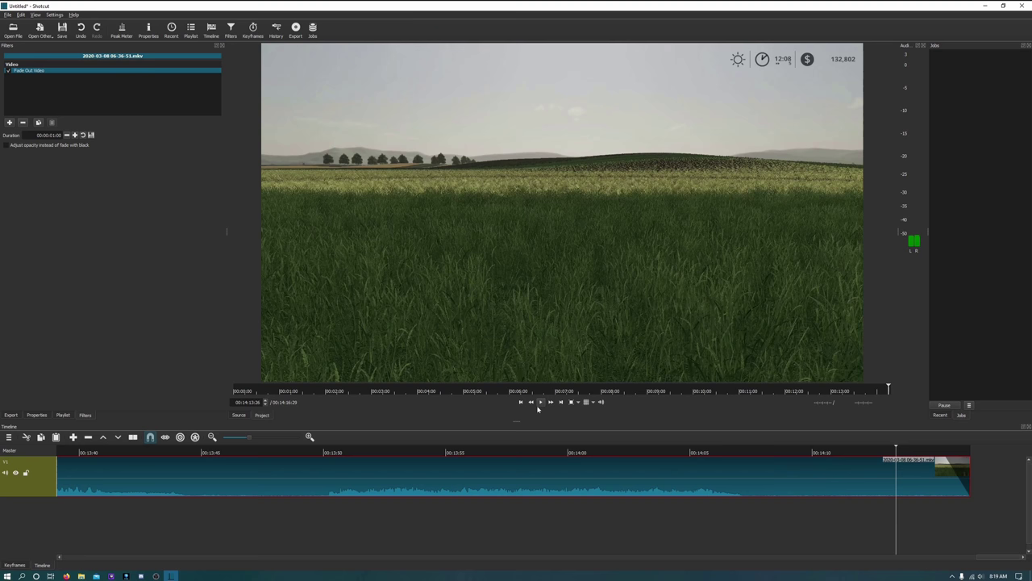
pyautogui.click(538, 406)
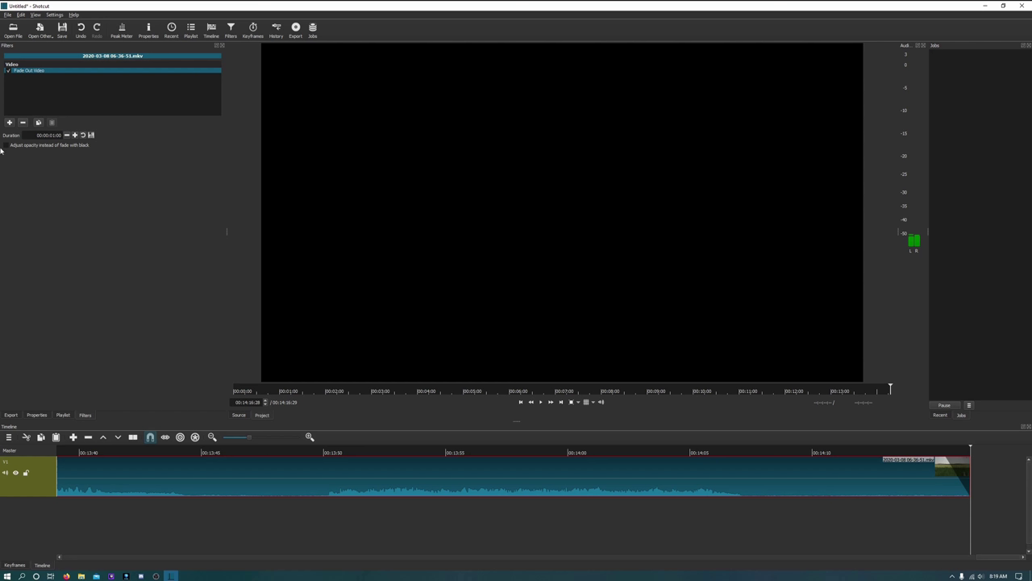
# Set the Fade Out Video duration to 00:00:08:00 and play the ending from 00:14:07:07 to check the fade
pyautogui.tripleClick(49, 134)
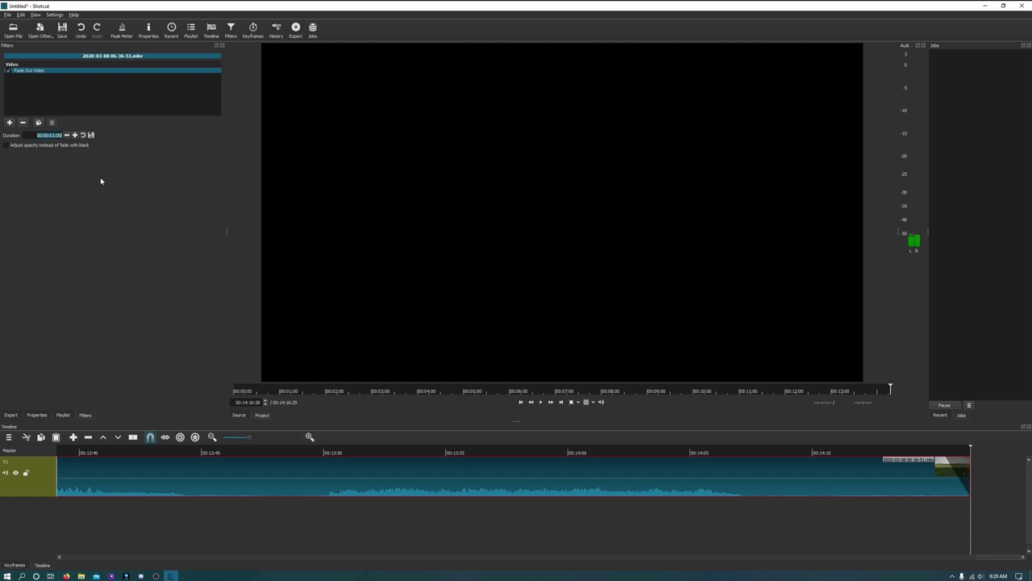
pyautogui.click(51, 134)
pyautogui.click(742, 453)
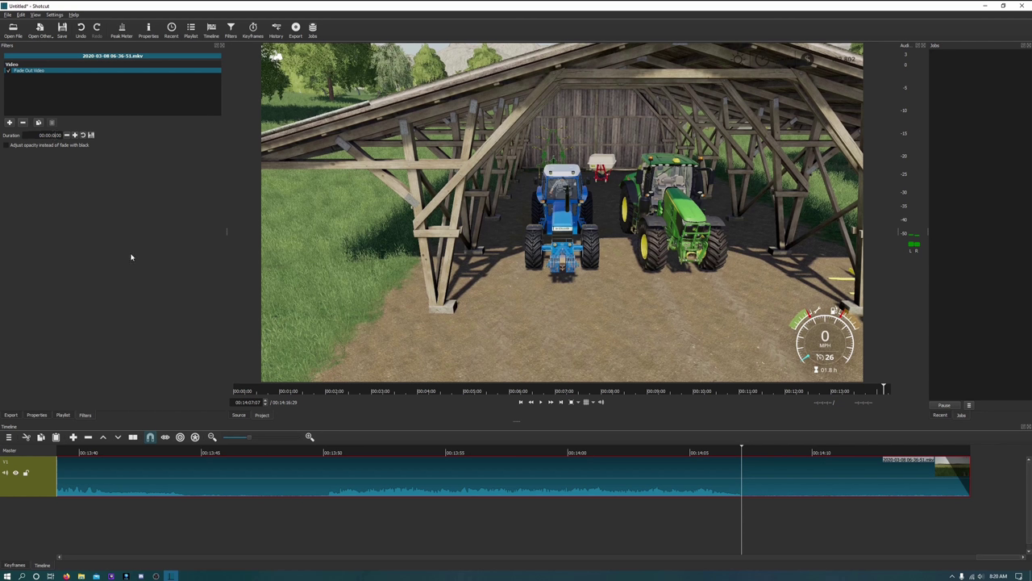
pyautogui.press('Return')
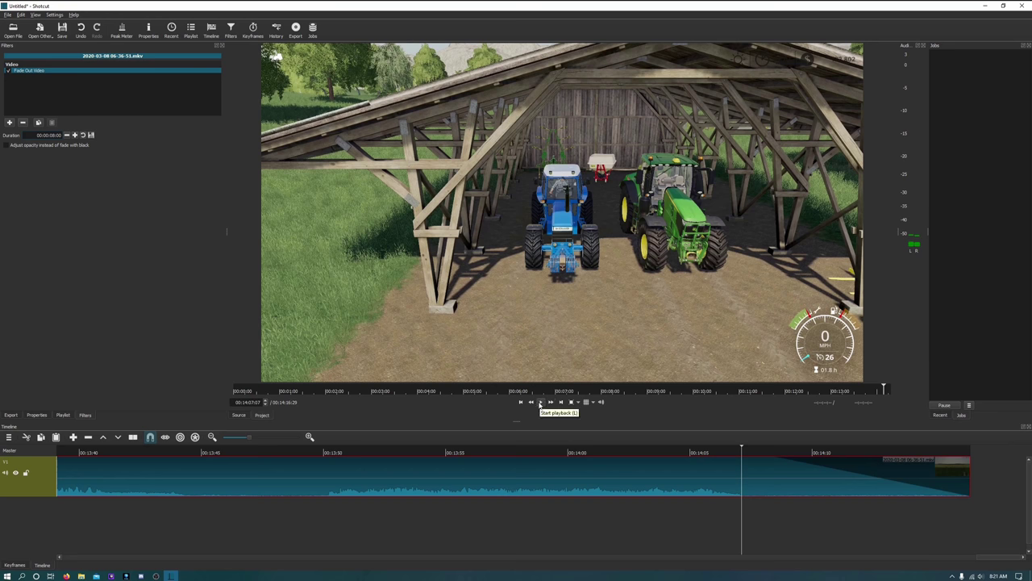
pyautogui.click(539, 402)
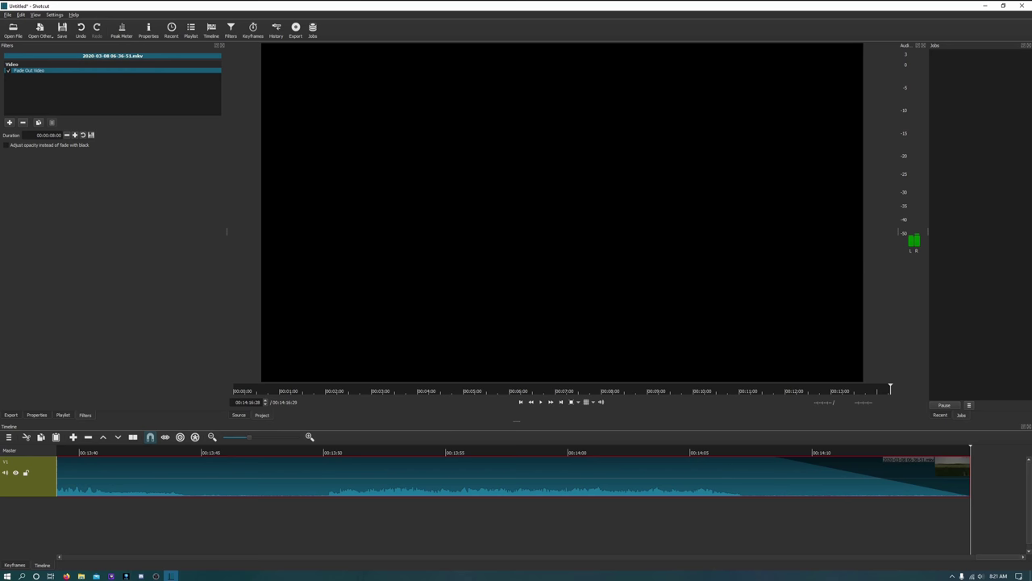
# Jump the playhead back from the end of the timeline through the earlier cuts
pyautogui.click(521, 401)
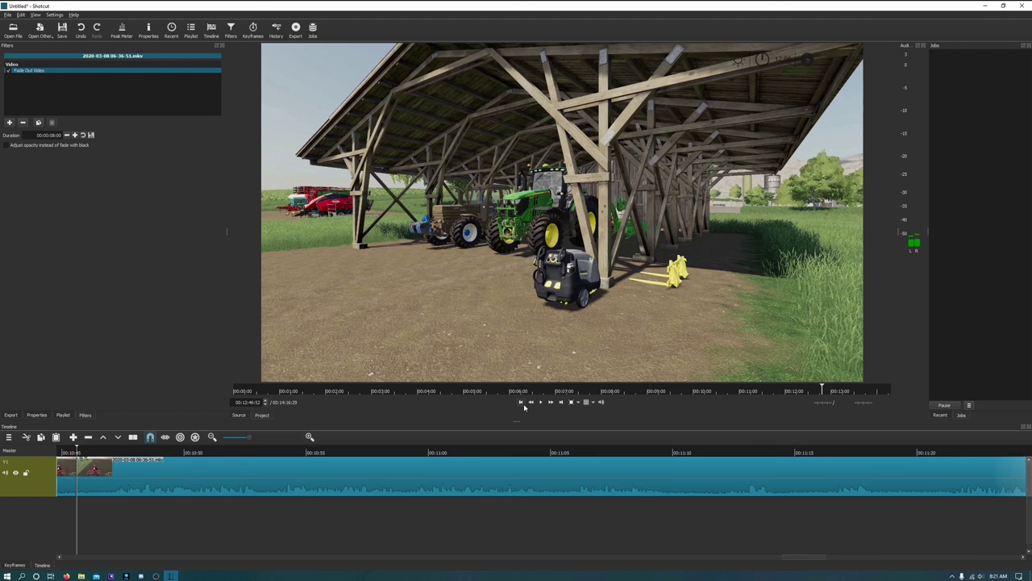